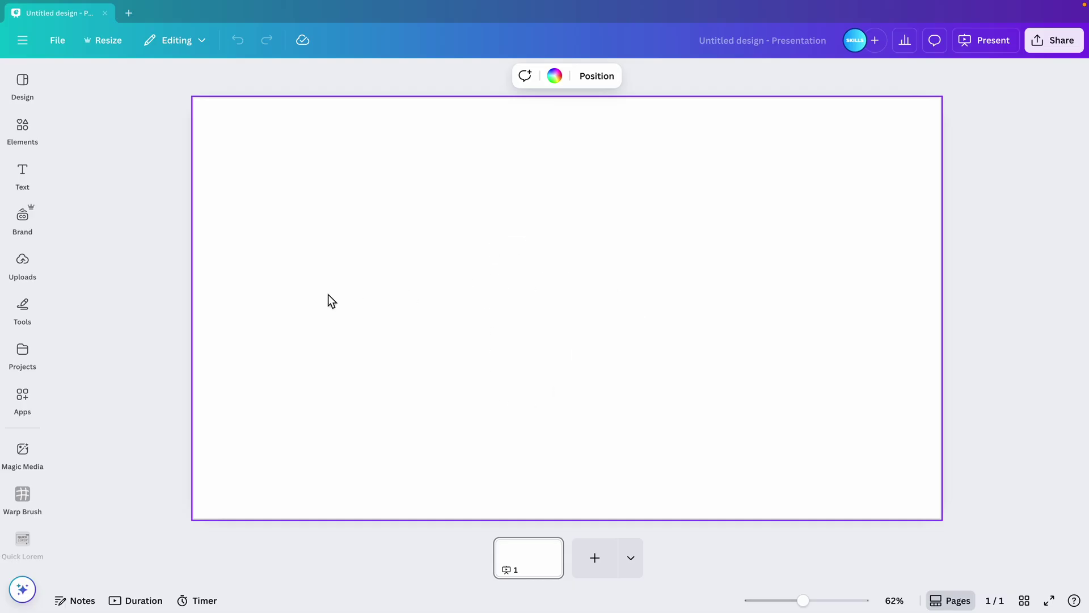
Add a title text box with an enlarged bold S left of centre and bring up its font list
click(22, 176)
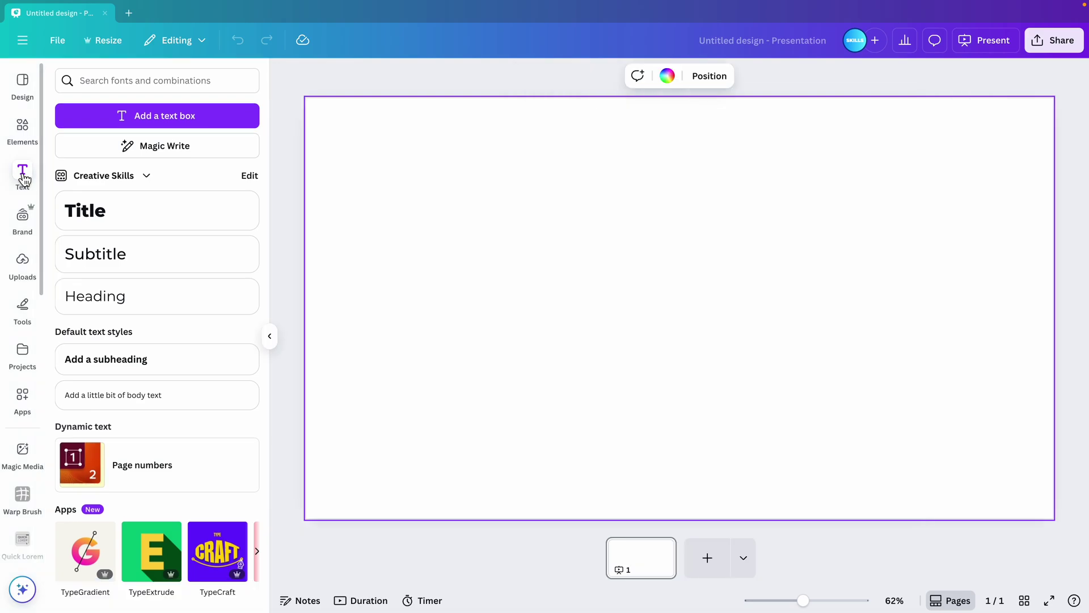
click(121, 215)
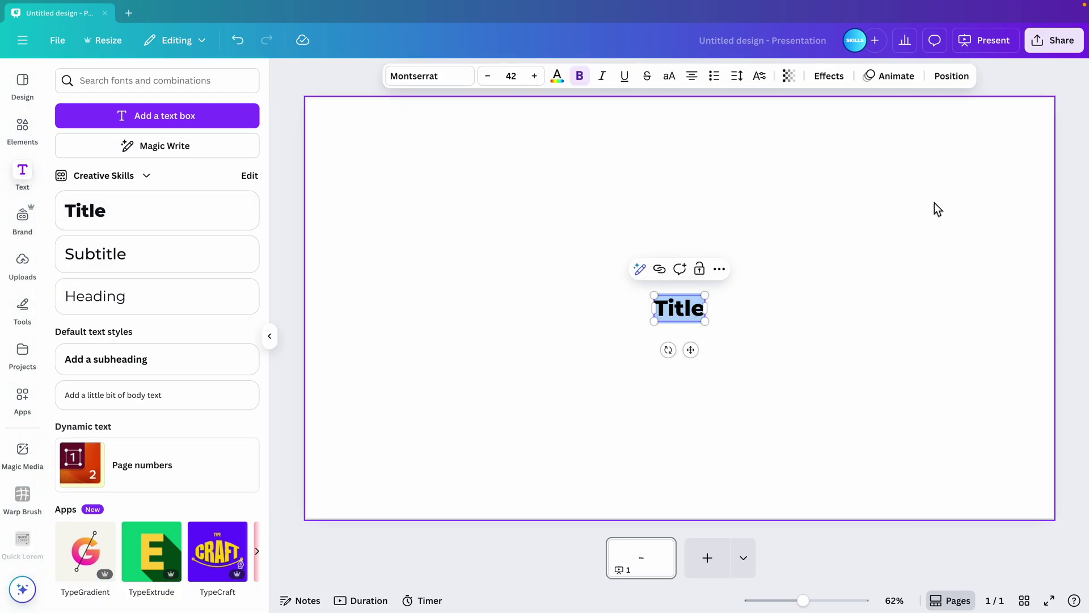
text(S)
drag(671, 295, 545, 241)
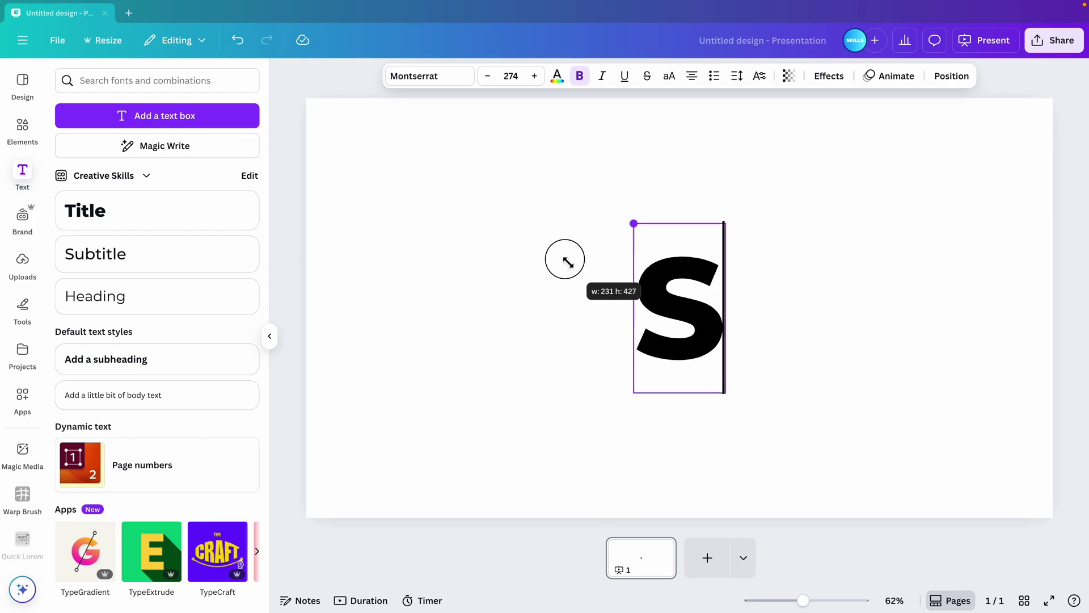
click(812, 301)
drag(710, 294, 539, 290)
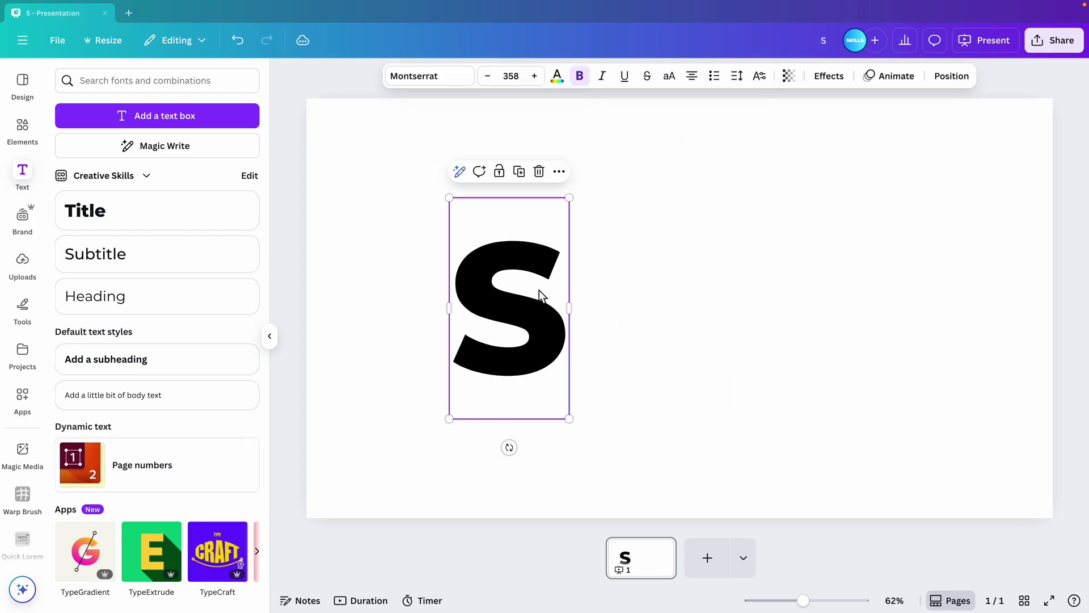
click(432, 77)
text(serif)
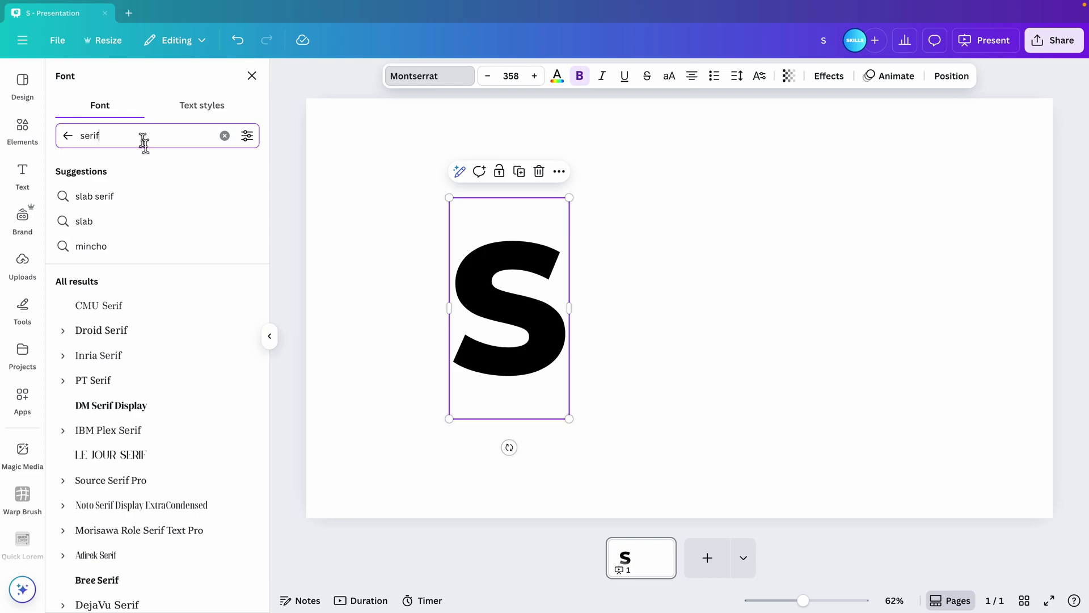
scroll(140, 383, down, 1)
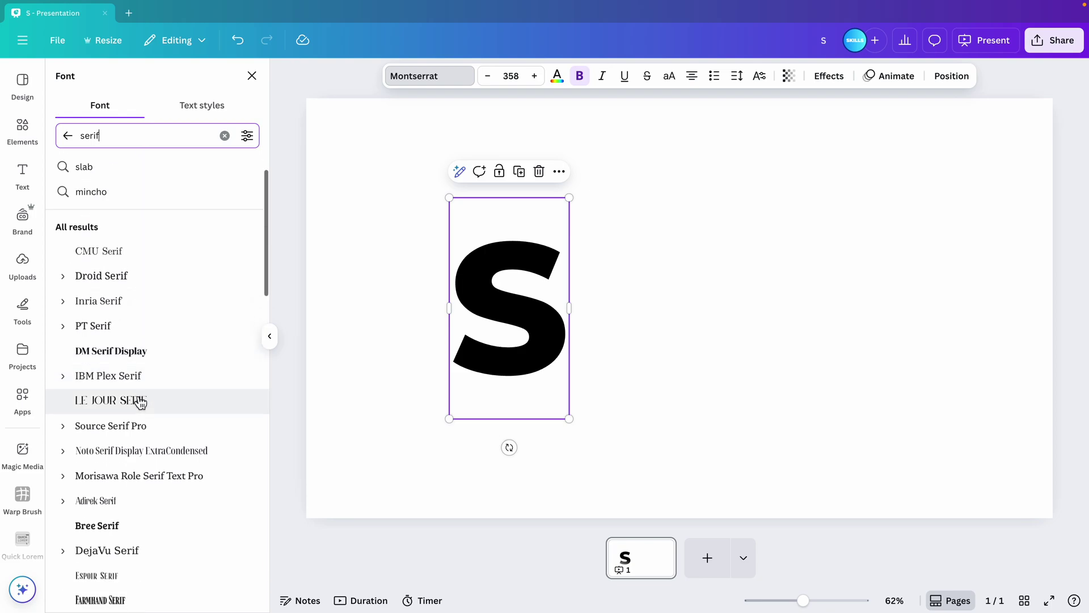
Try Le Jour Serif on the S, then settle on The Seasons font
click(140, 402)
scroll(141, 402, down, 2)
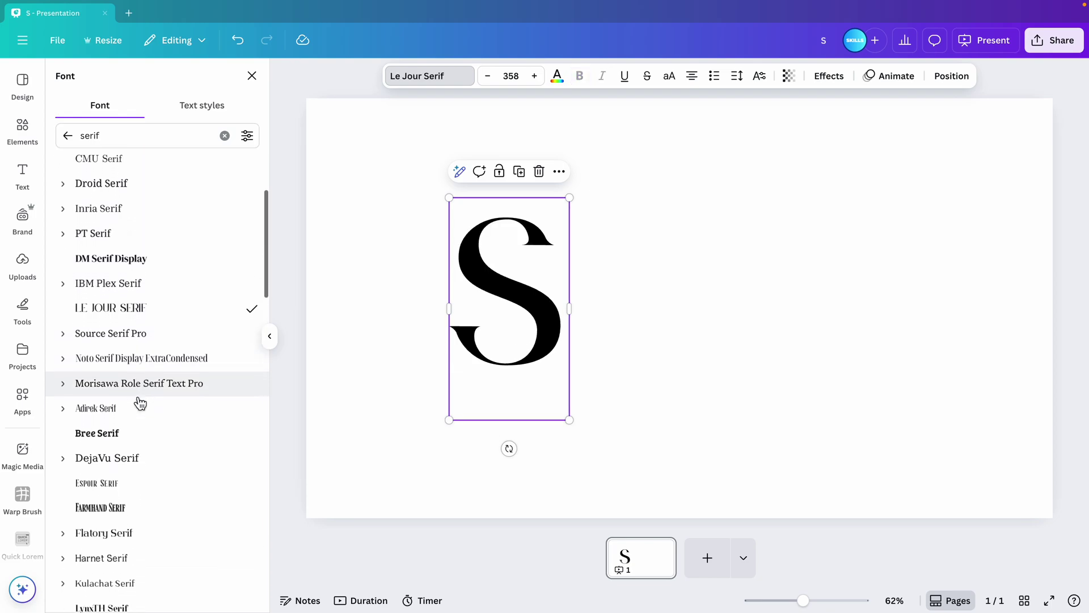
scroll(141, 403, down, 1)
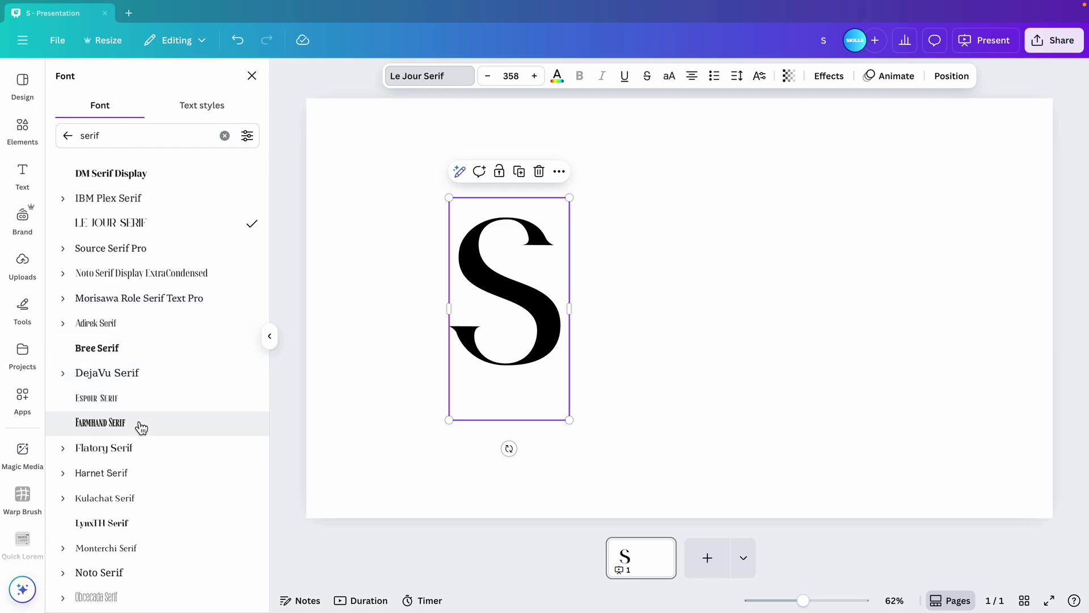
scroll(141, 403, down, 5)
scroll(174, 370, down, 3)
scroll(179, 367, down, 3)
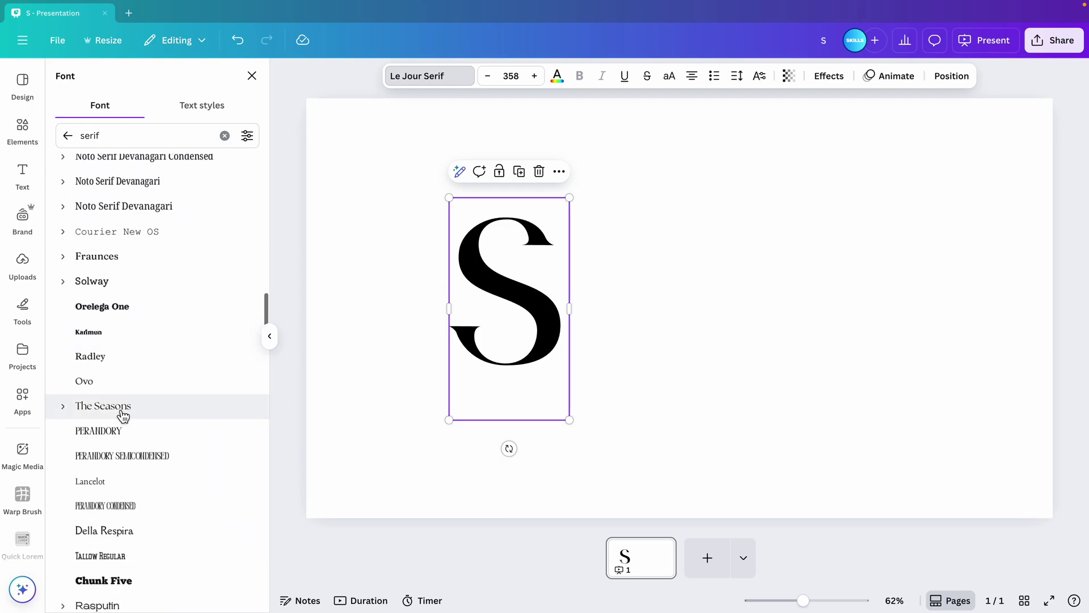
click(115, 408)
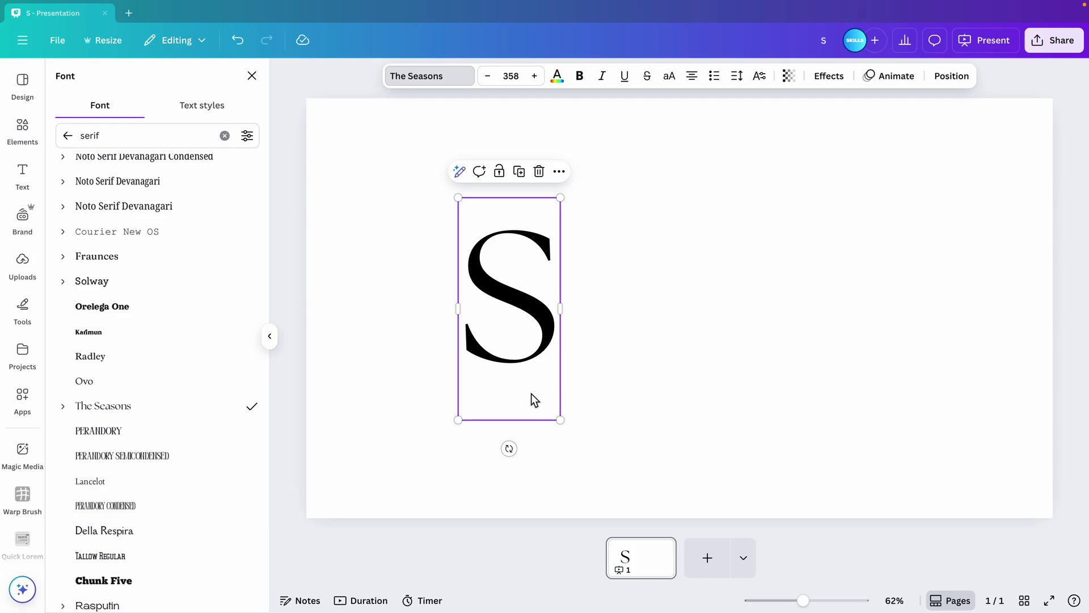
Duplicate the S to its right and change the copy to a G
alt+drag(511, 307, 772, 306)
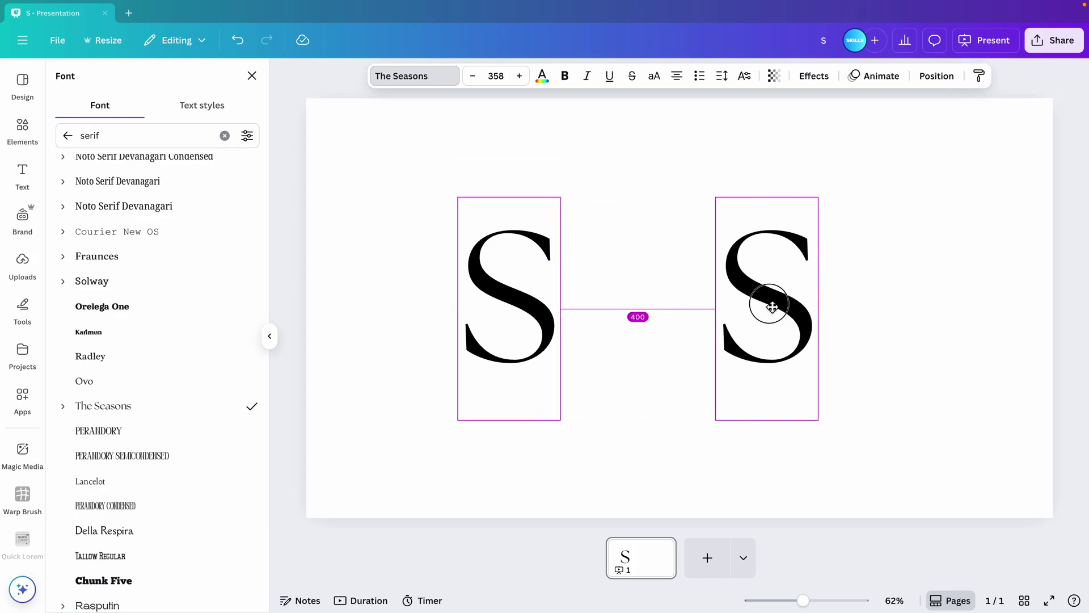
double_click(769, 305)
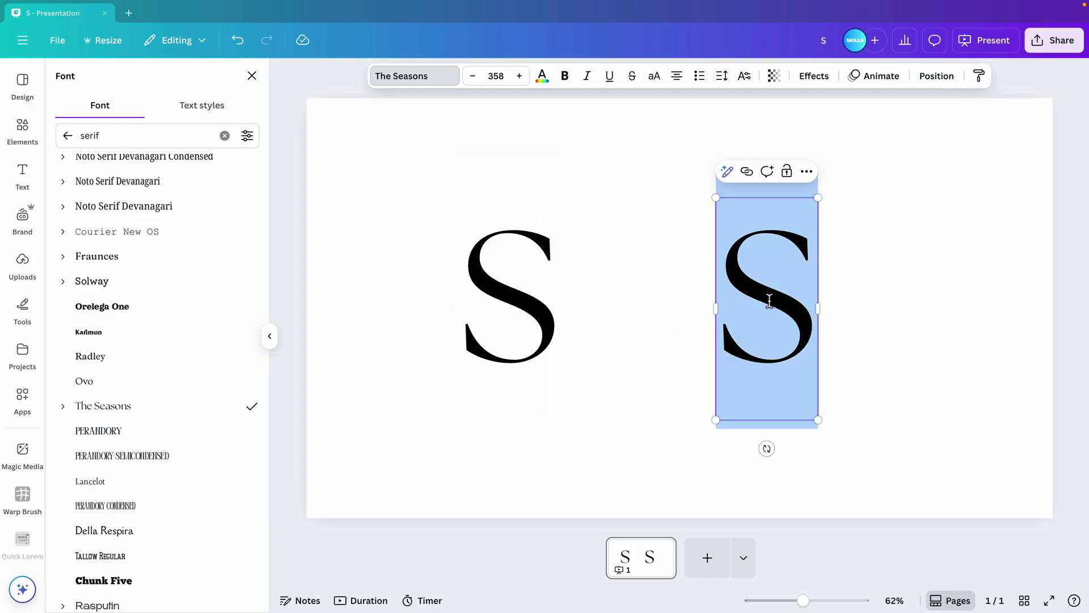
text(G)
click(930, 330)
Enlarge both letters together and slide the G down to overlap the S
click(783, 340)
drag(783, 341, 718, 341)
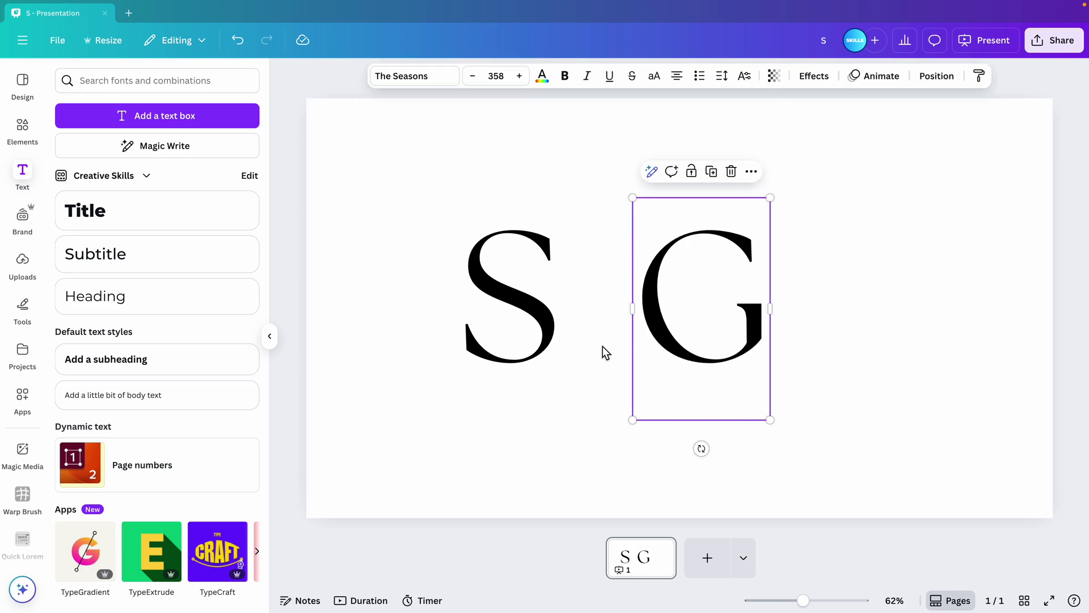
drag(511, 298, 556, 264)
shift+click(701, 328)
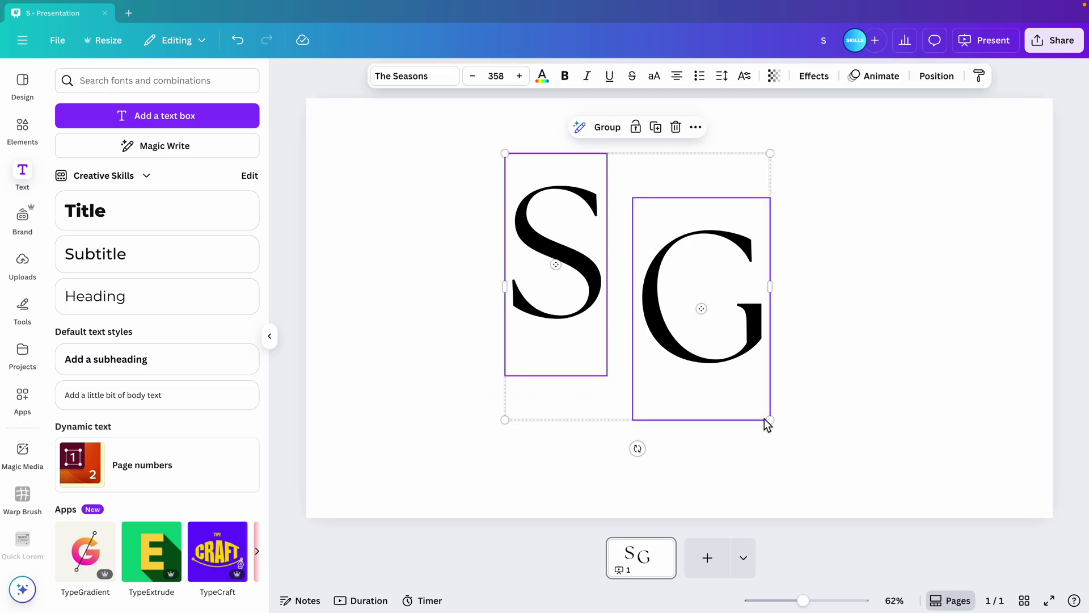
drag(768, 423, 893, 457)
click(856, 408)
mouse_move(783, 405)
mouse_down()
mouse_move(794, 433)
mouse_move(702, 400)
mouse_up()
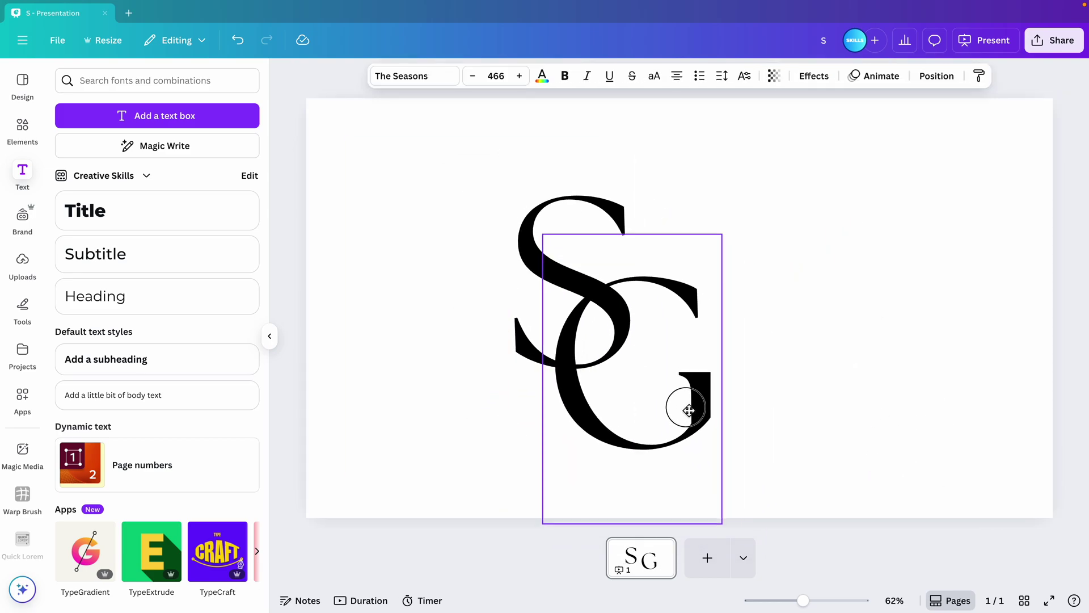
Colour the S red and the G orange, after briefly trying blue
click(519, 232)
click(542, 76)
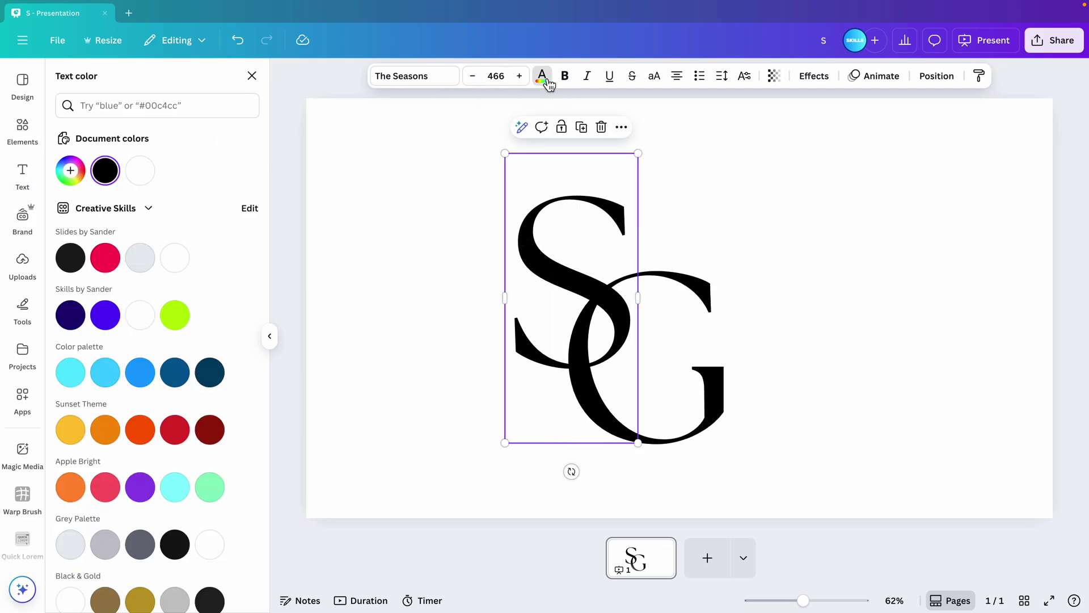
click(105, 258)
click(716, 422)
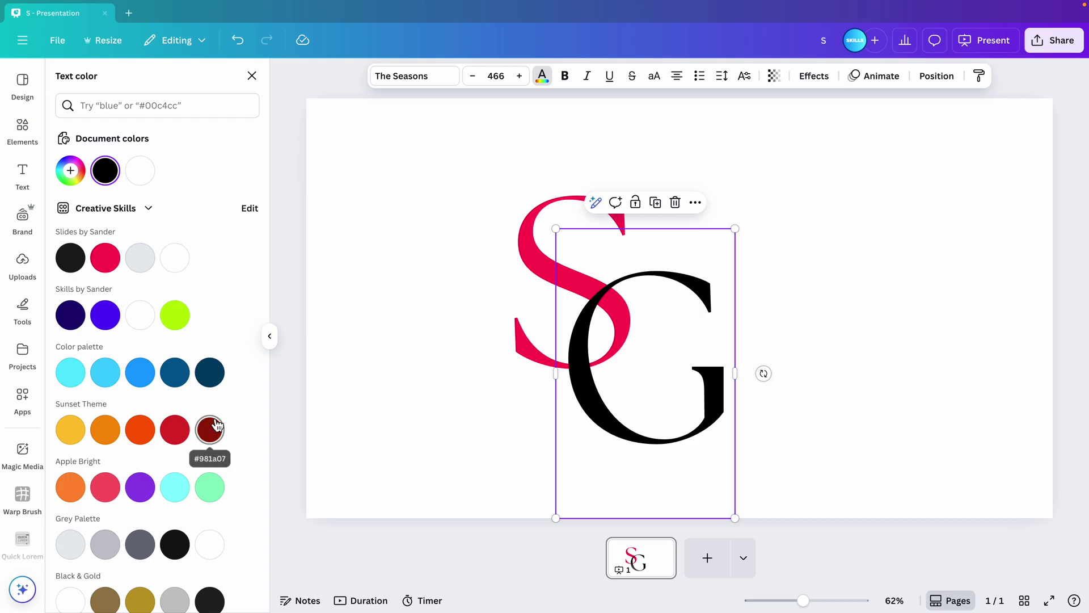
click(141, 373)
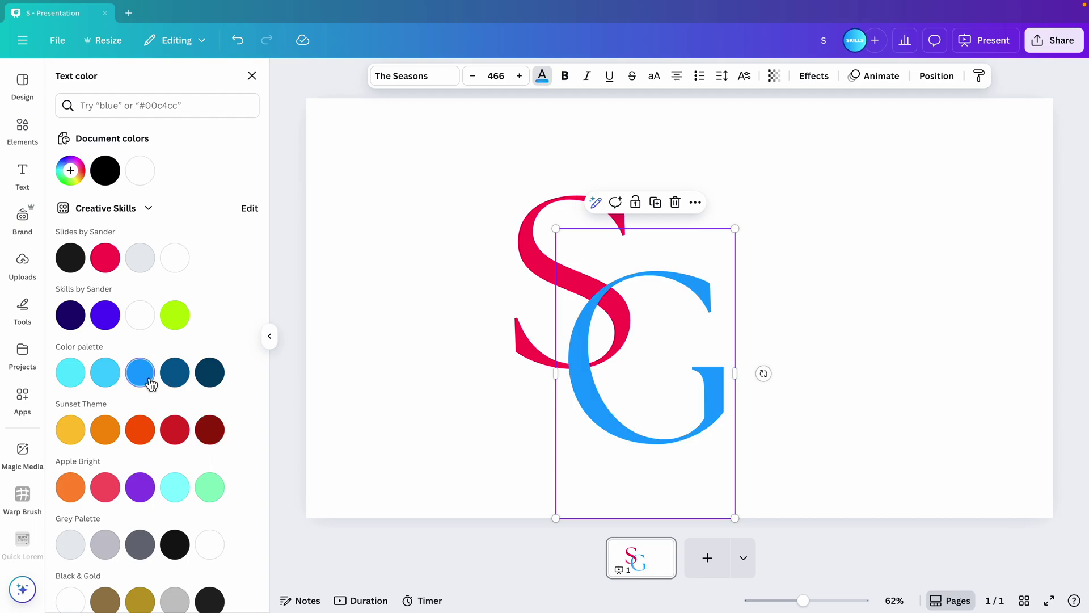
click(71, 488)
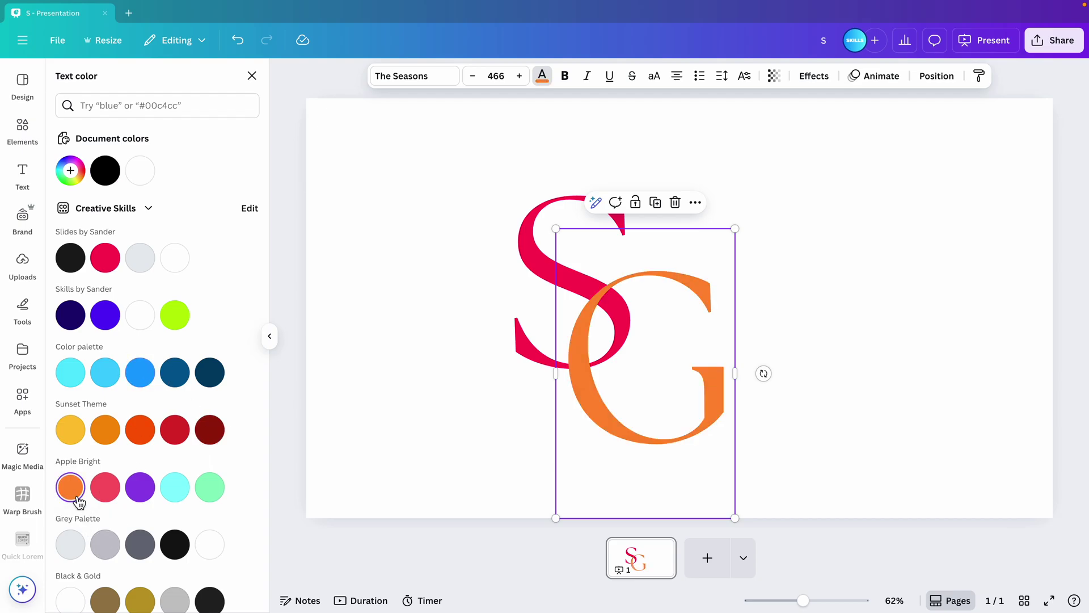
Spread the letters apart, with the S moved left and the G right
shift+click(528, 255)
click(800, 358)
drag(732, 396, 768, 359)
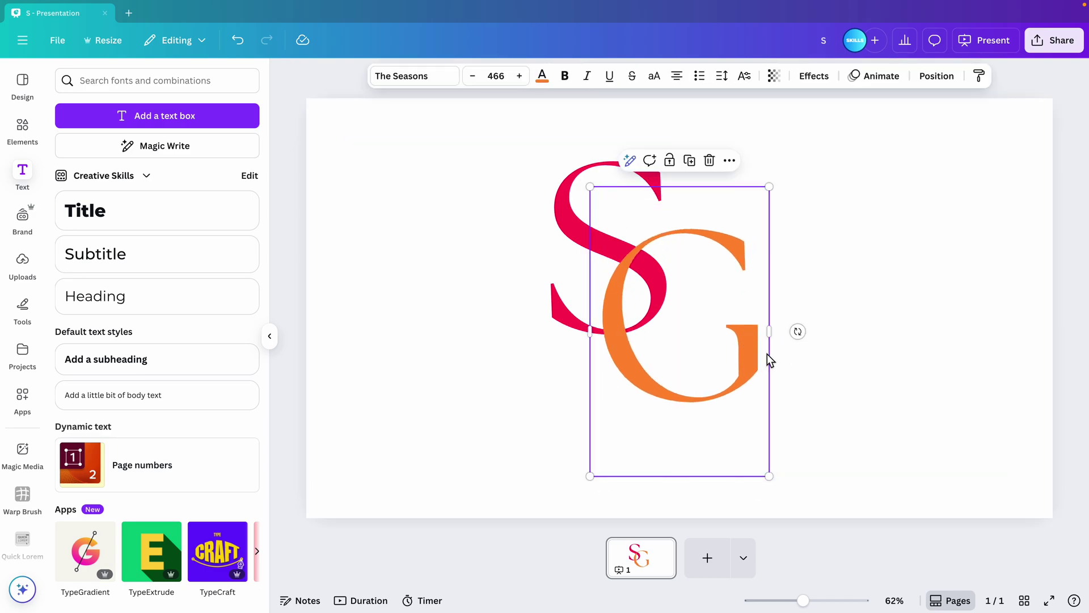
click(915, 270)
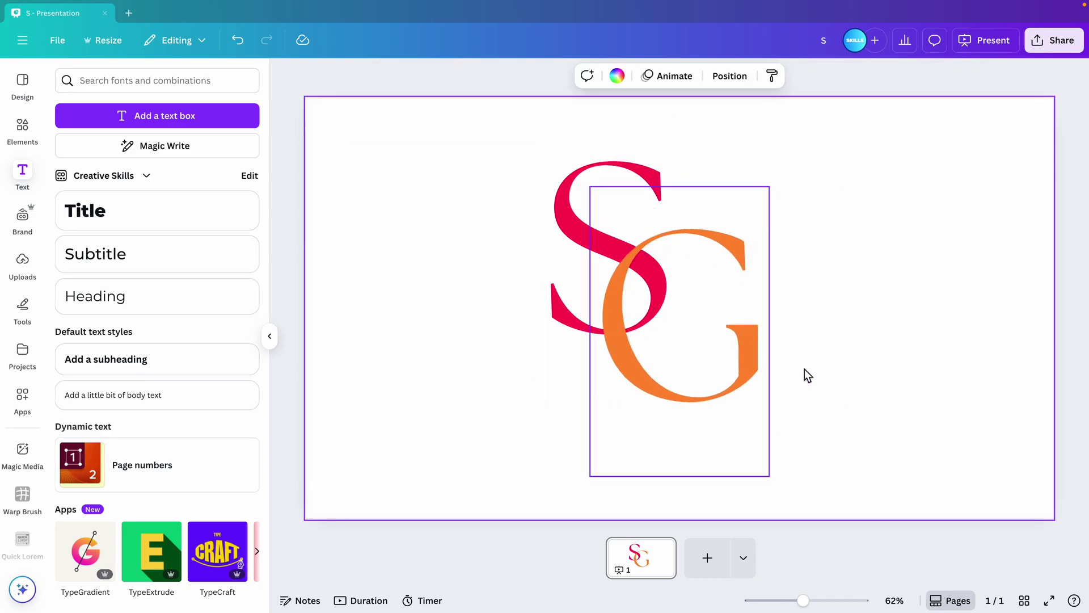
drag(709, 368, 831, 355)
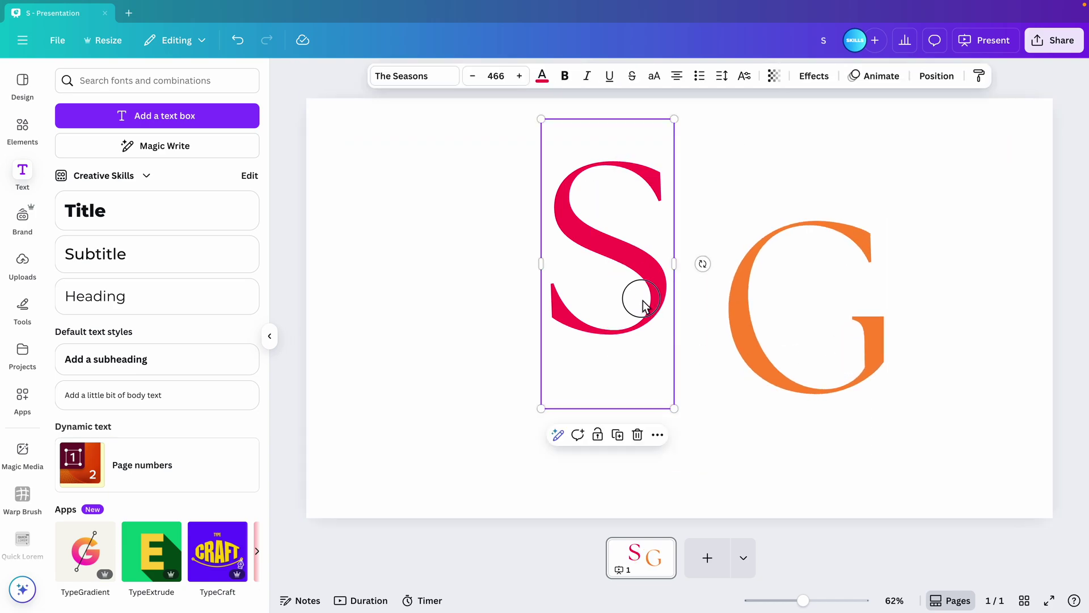
drag(642, 301, 569, 358)
drag(809, 340, 827, 343)
click(972, 261)
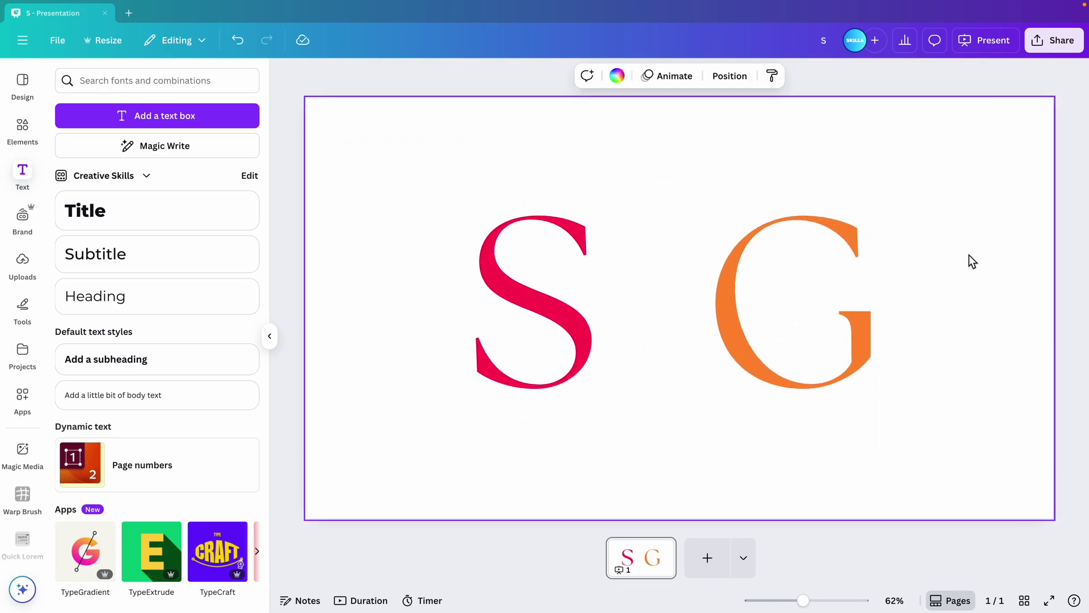
Download the design as a PNG file with a transparent background
click(1054, 40)
click(862, 298)
click(953, 128)
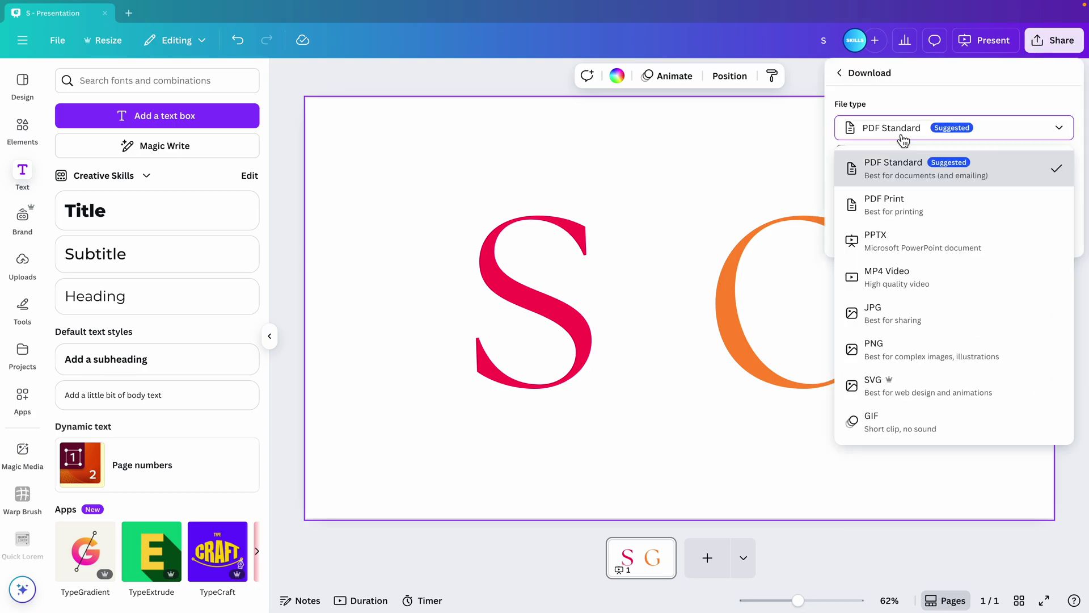
click(880, 348)
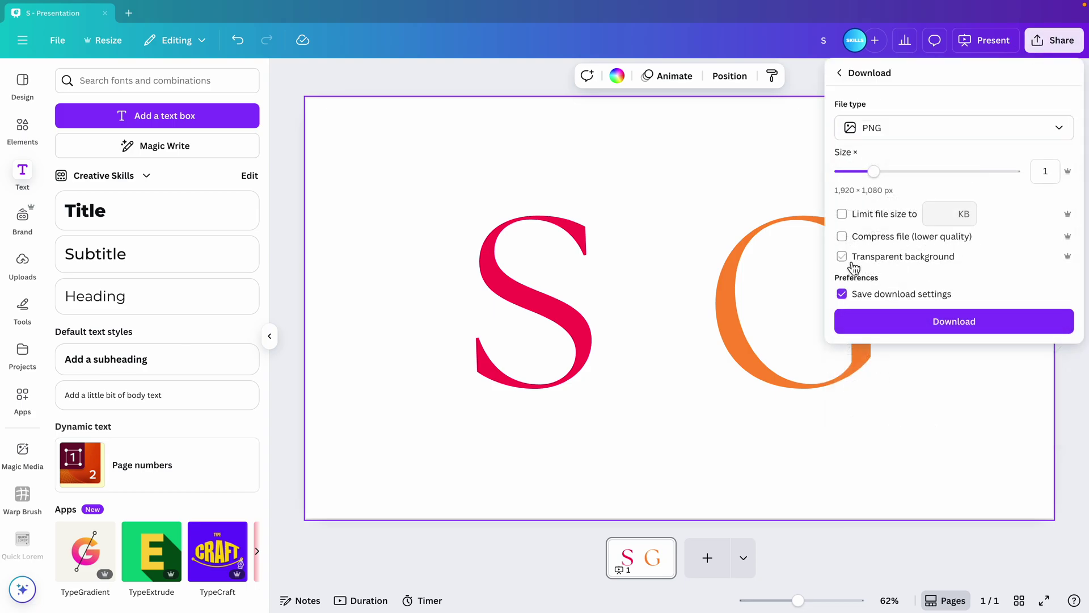
click(937, 321)
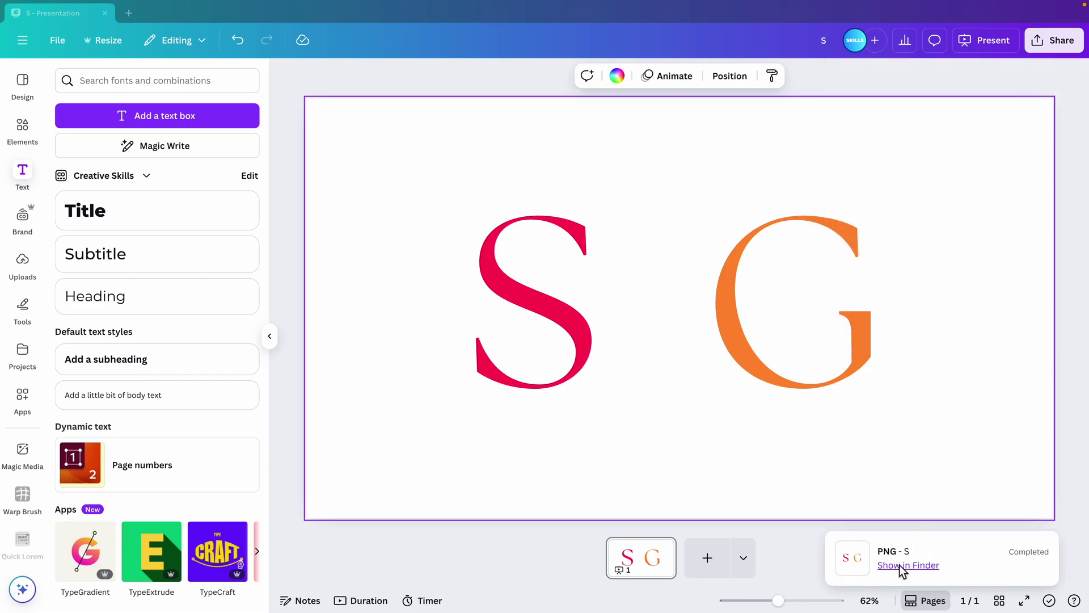
Add a second page and place the exported SG image on it, enlarged to fill it
click(706, 558)
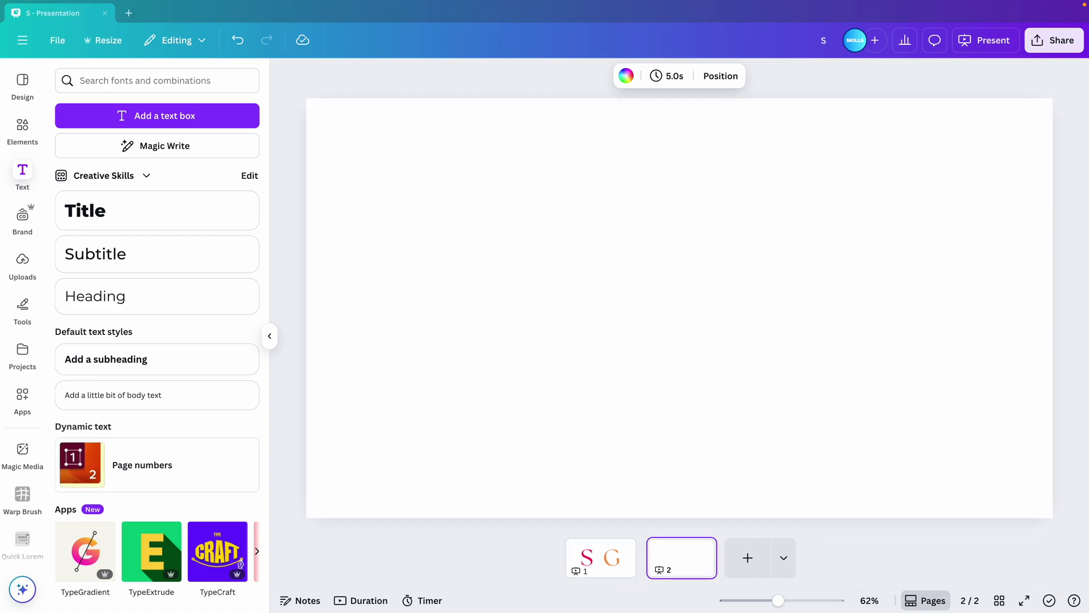
drag(628, 386, 629, 386)
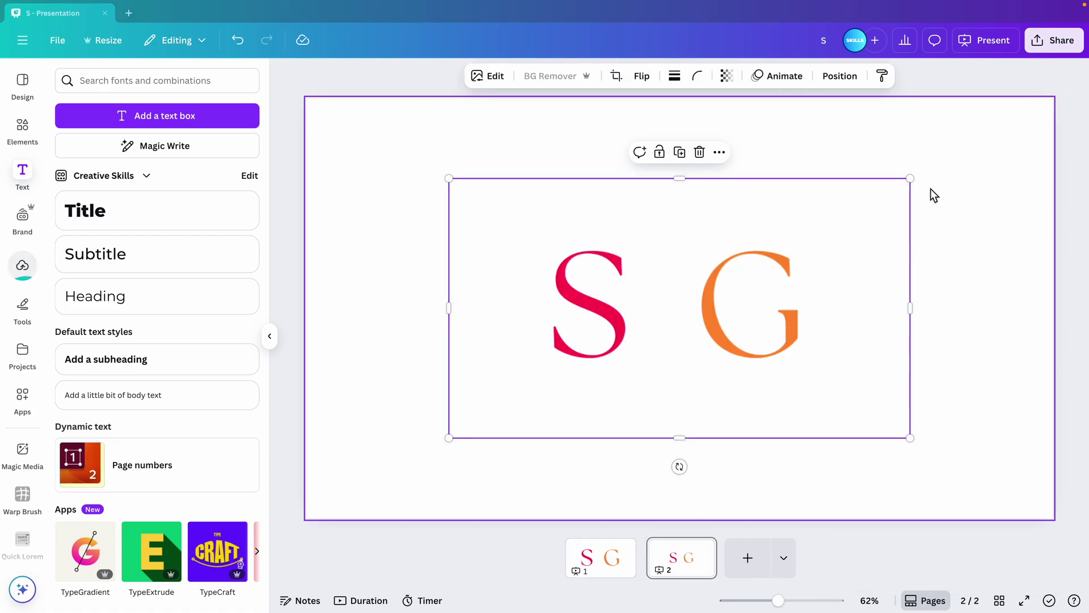
drag(932, 175, 1016, 122)
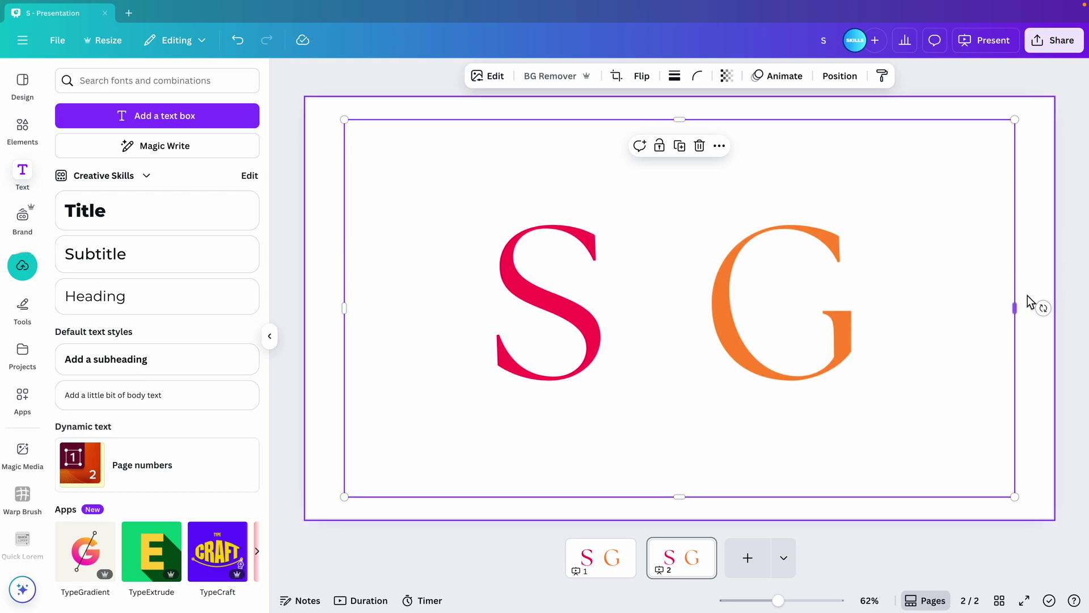
click(1023, 274)
click(936, 350)
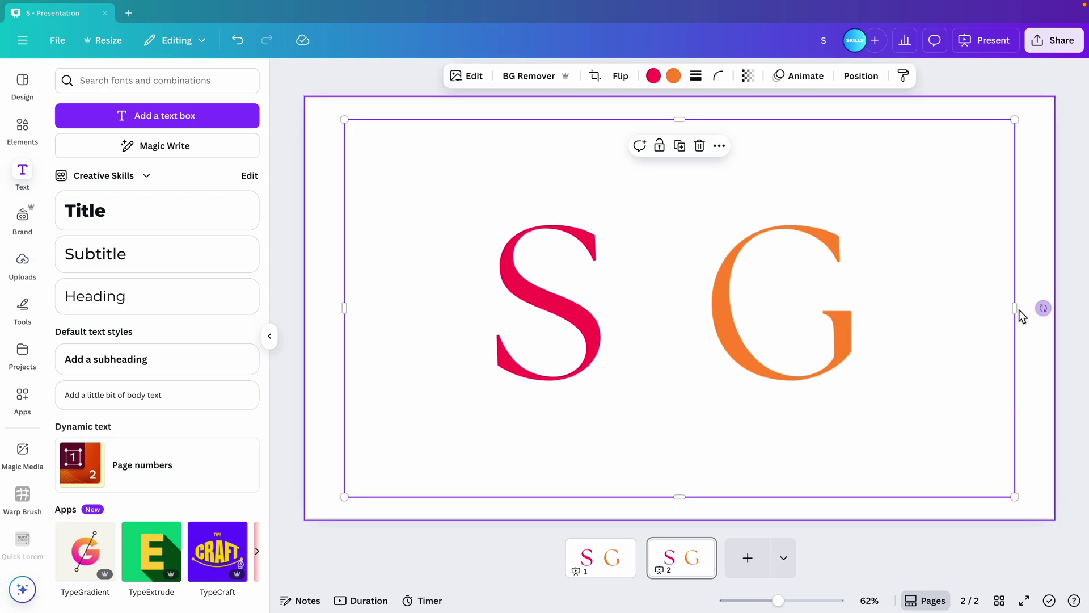
Crop the image tightly around the S and place a duplicate beside it
drag(1015, 308, 622, 332)
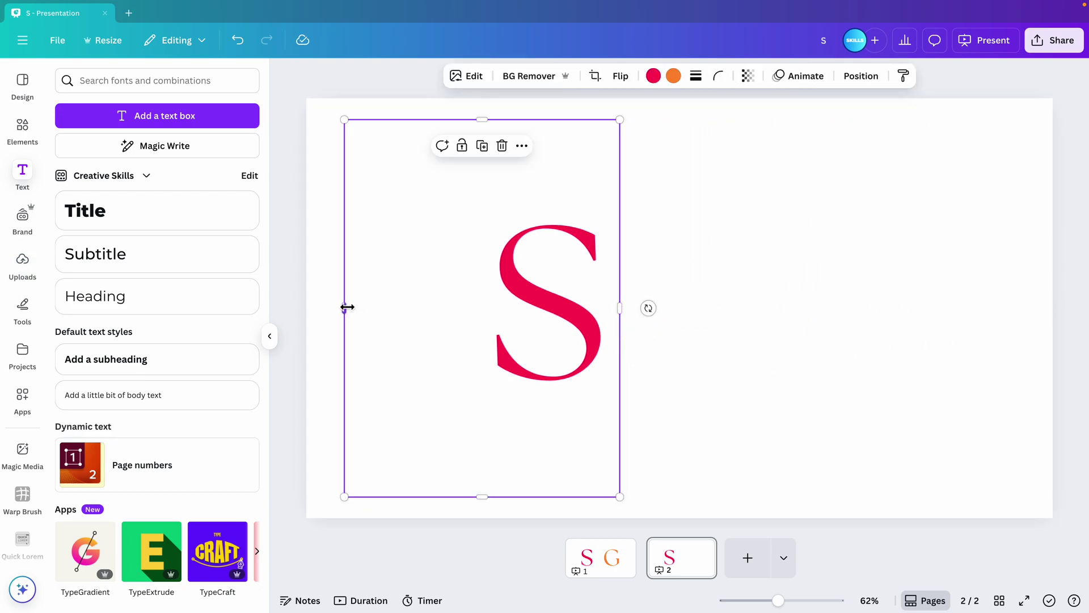
drag(347, 309, 475, 308)
drag(547, 121, 554, 212)
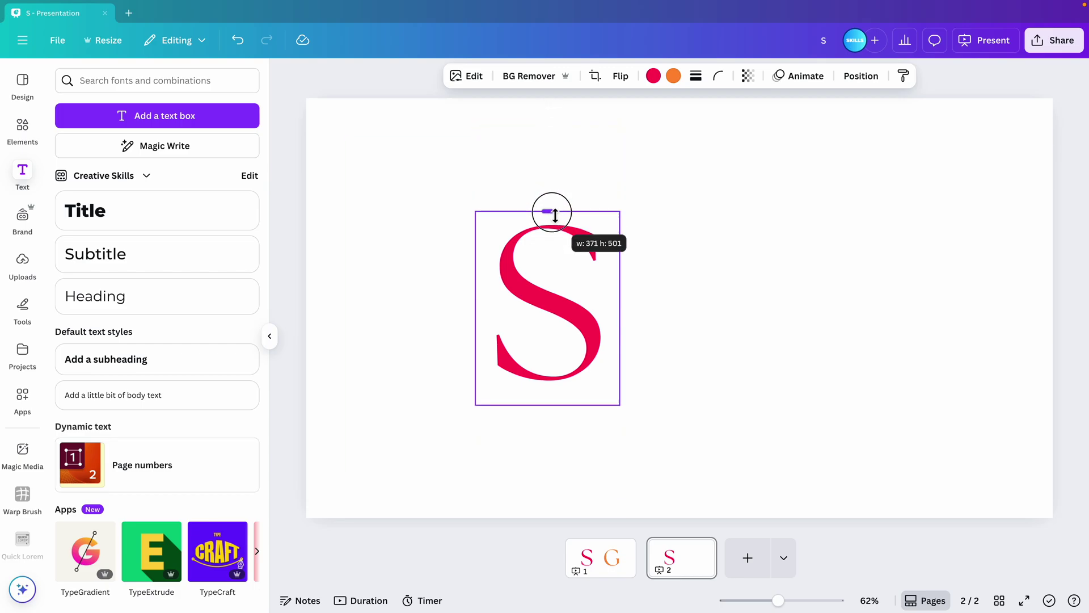
click(749, 293)
mouse_move(579, 332)
alt+mouse_down()
mouse_move(824, 331)
mouse_move(603, 324)
alt+mouse_up()
Reframe the copy to show the orange G and slide it over the S
double_click(838, 328)
click(913, 305)
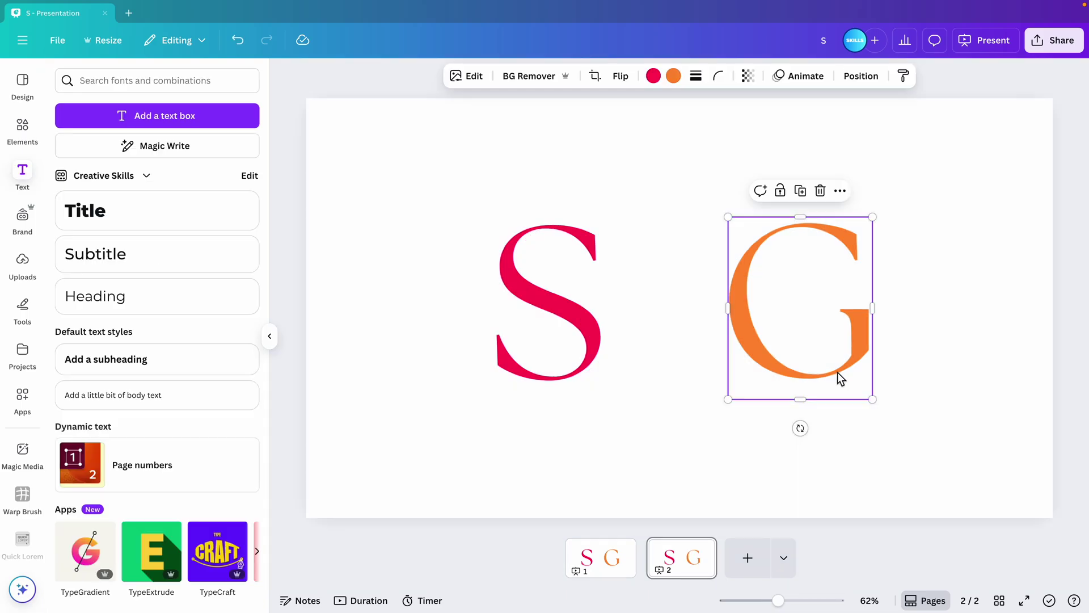
drag(838, 366, 787, 365)
drag(562, 324, 718, 293)
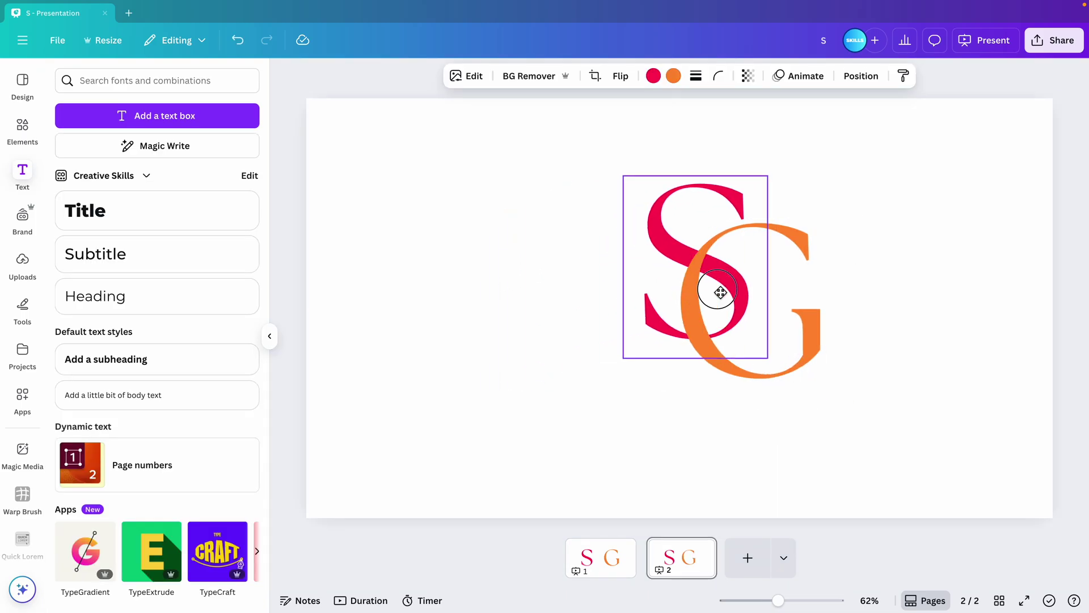
drag(813, 319, 840, 347)
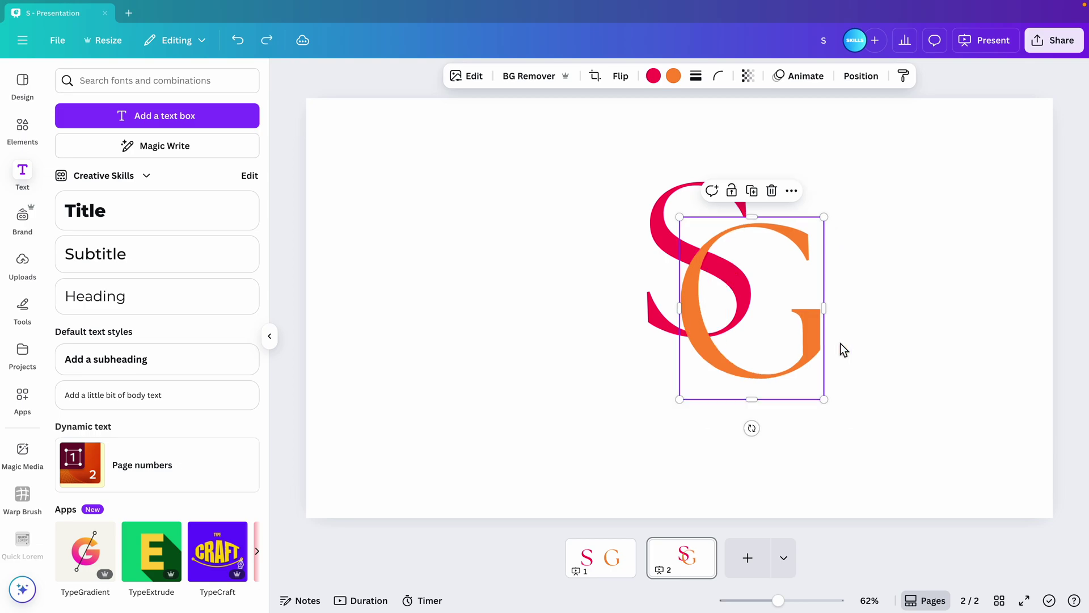
drag(664, 243, 607, 238)
drag(753, 303, 672, 308)
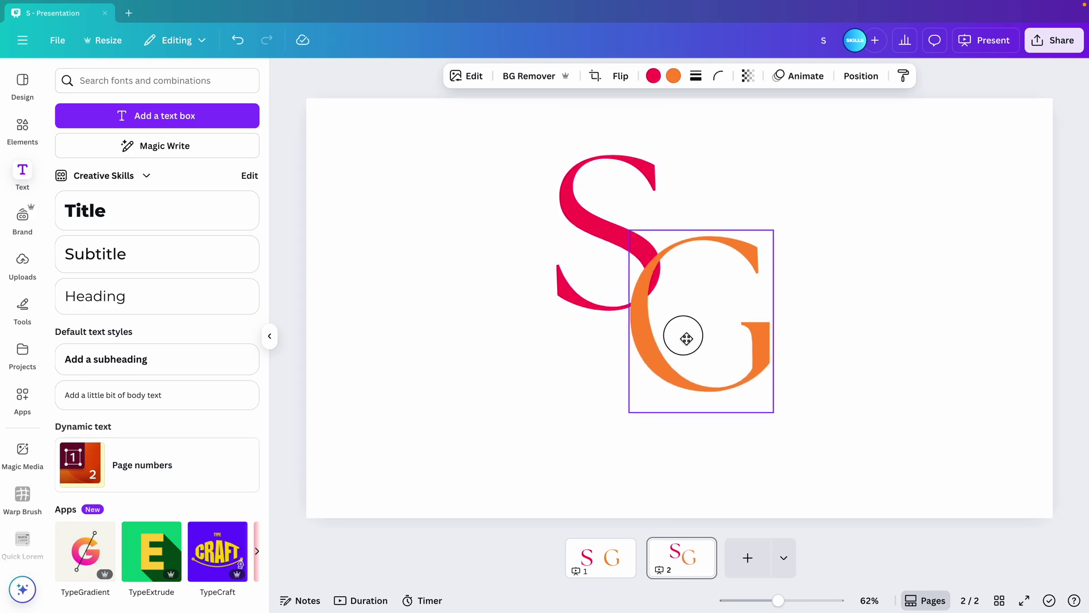
Enlarge the S and G images together from both corners
shift+click(584, 280)
drag(742, 400, 837, 459)
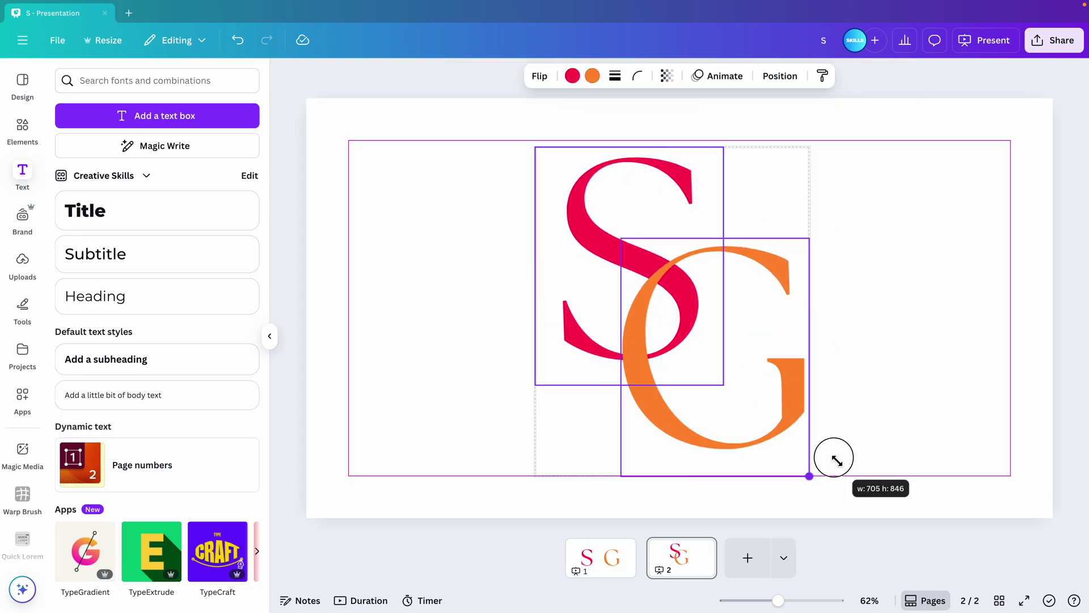
drag(535, 148, 513, 137)
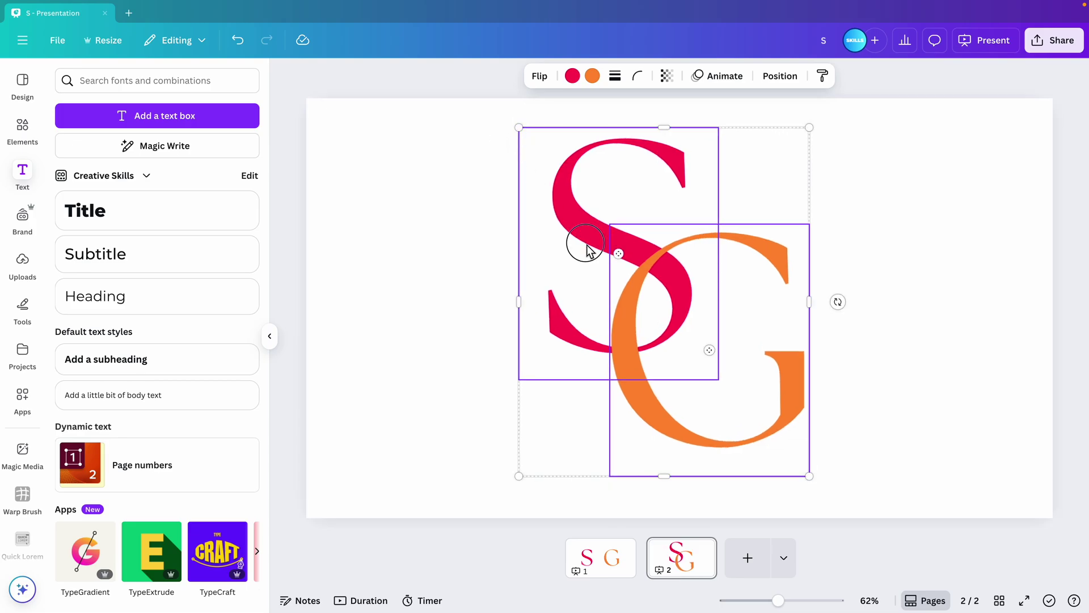
Crop the bottom of the S image upward after undoing a stray move
click(548, 195)
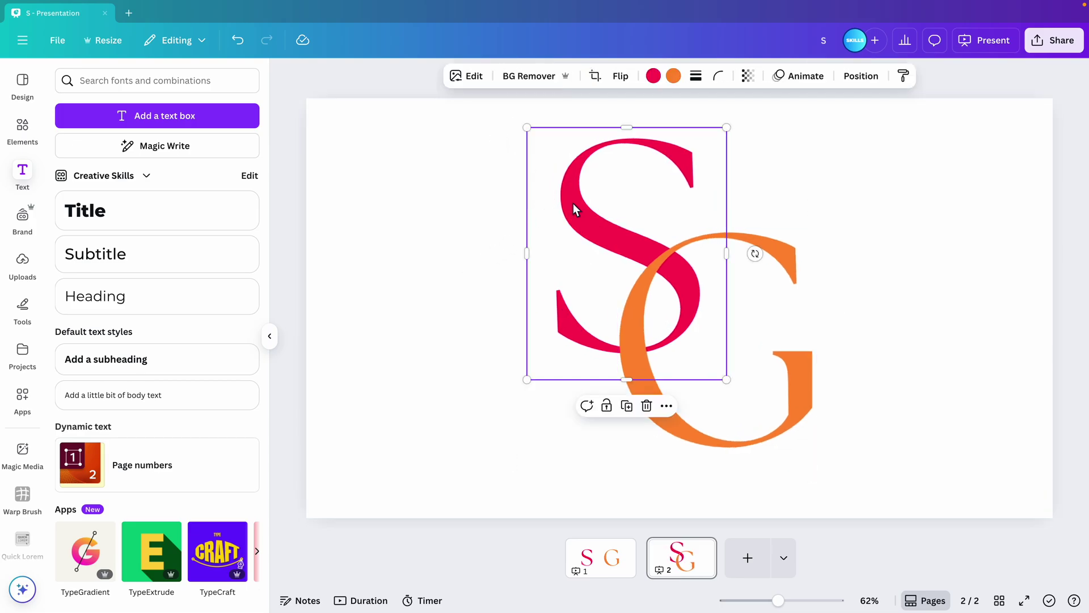
drag(573, 204, 725, 299)
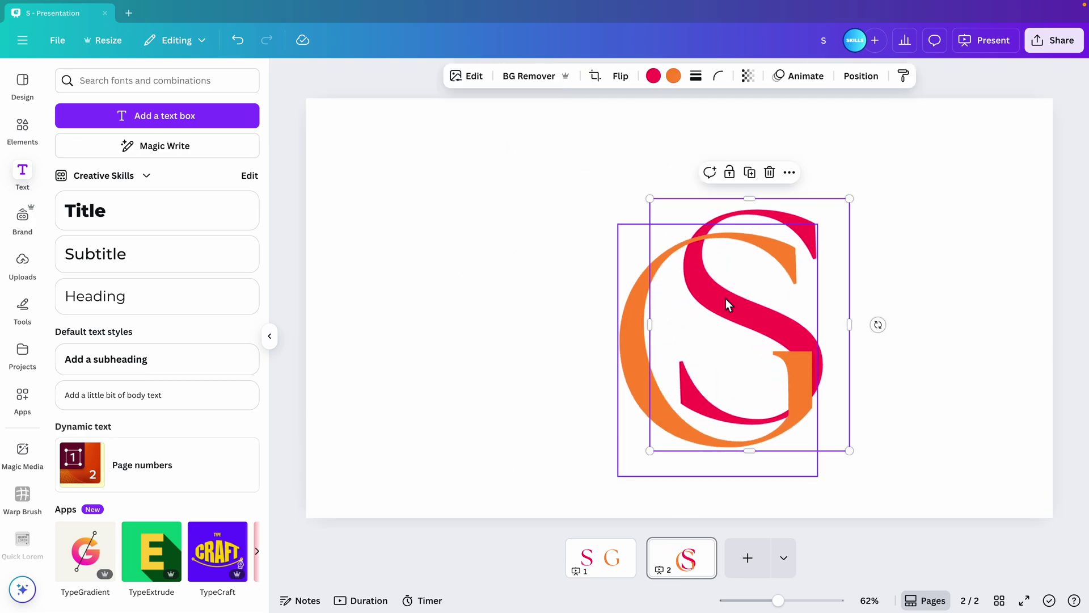
key(ctrl+z)
drag(660, 238, 643, 255)
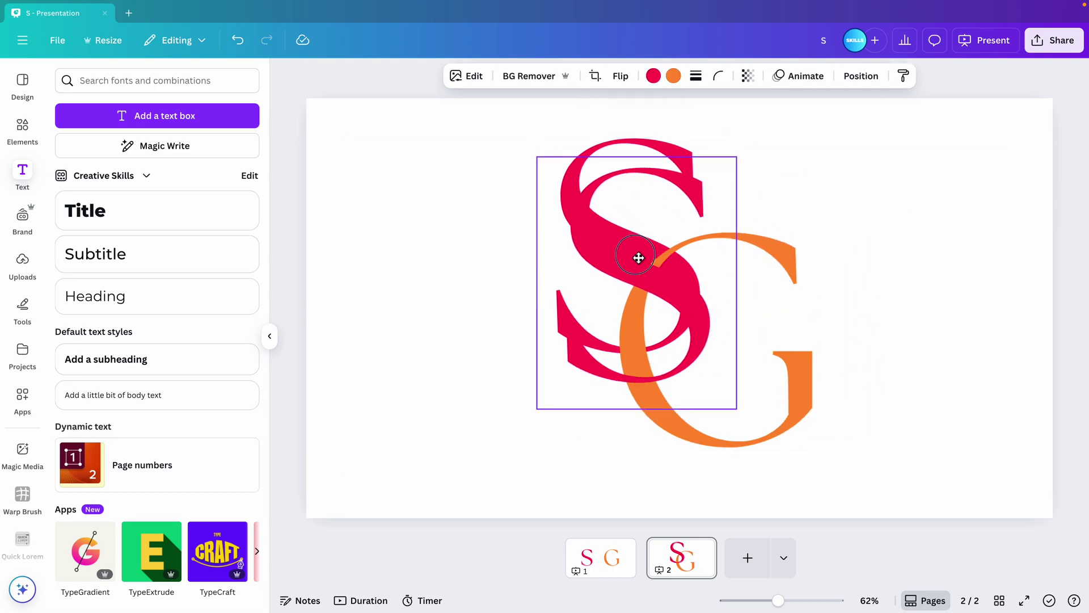
drag(628, 380, 644, 276)
click(875, 287)
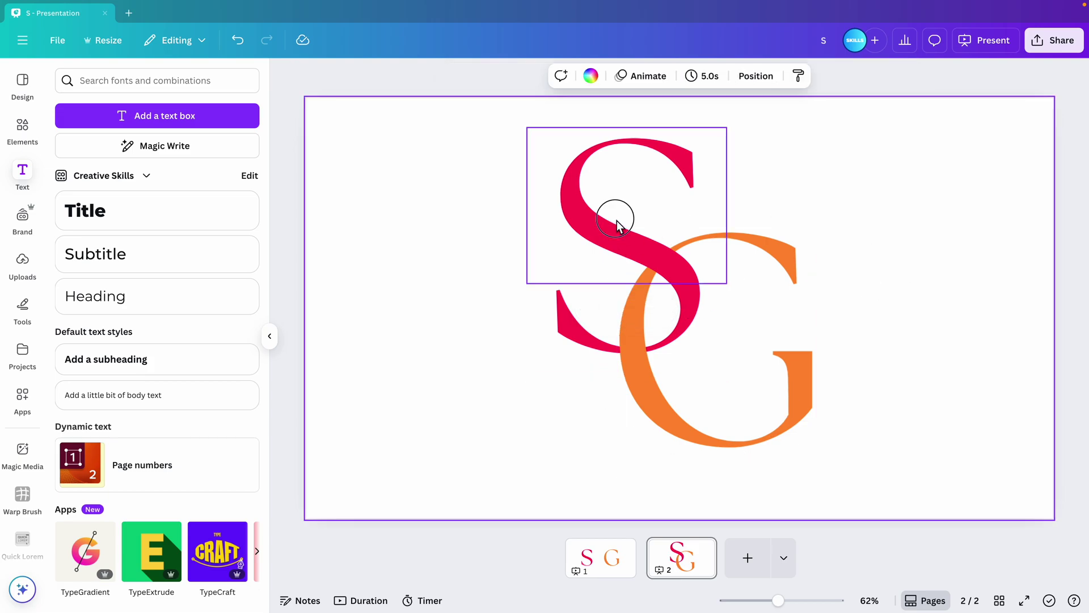
Move the G up and left into the S and enlarge the combined monogram
mouse_move(617, 220)
mouse_down()
mouse_move(750, 223)
mouse_move(608, 216)
mouse_up()
click(841, 242)
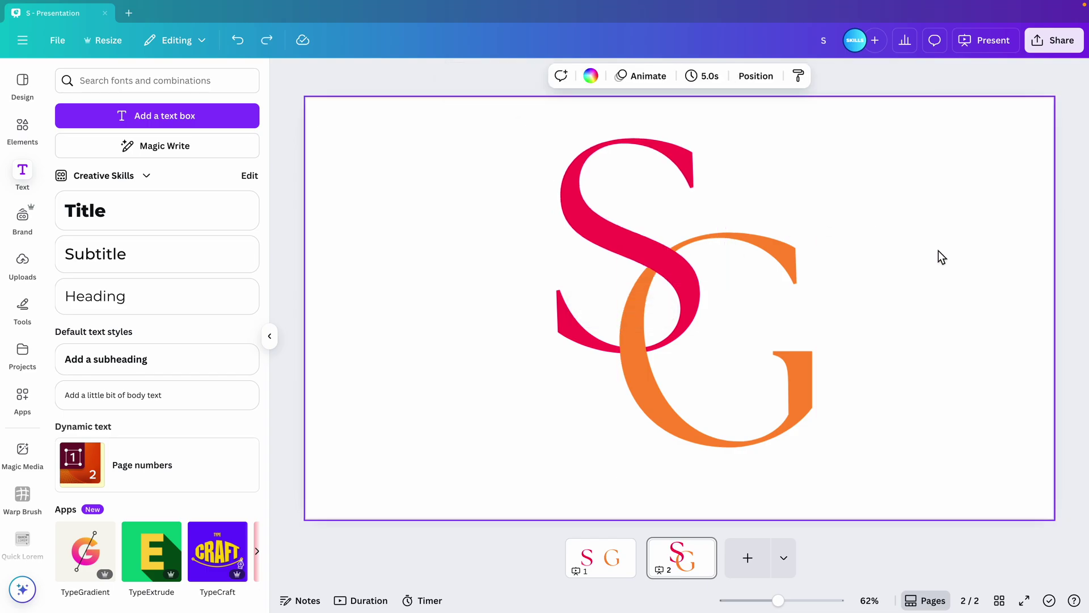
mouse_move(805, 407)
mouse_down()
mouse_move(795, 379)
mouse_move(777, 380)
mouse_up()
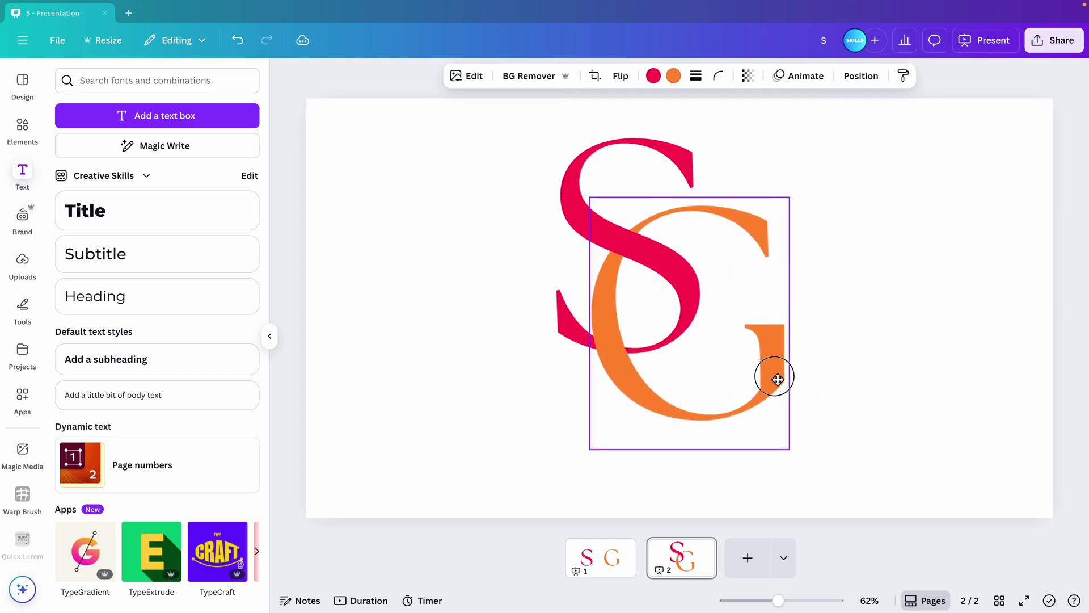
drag(777, 380, 785, 381)
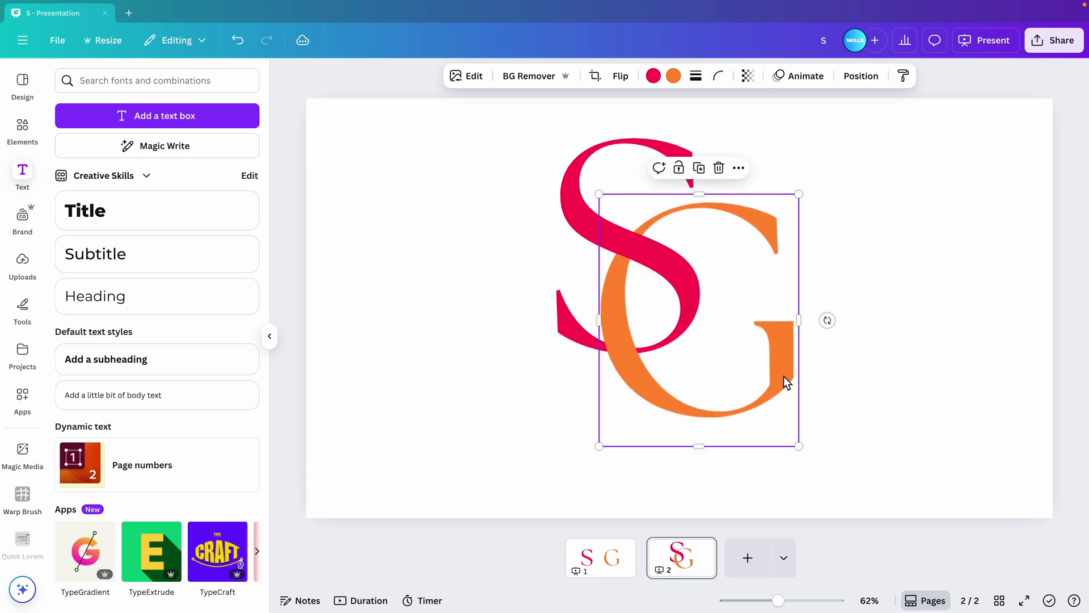
scroll(784, 381, down, 2)
click(882, 399)
drag(877, 392, 568, 241)
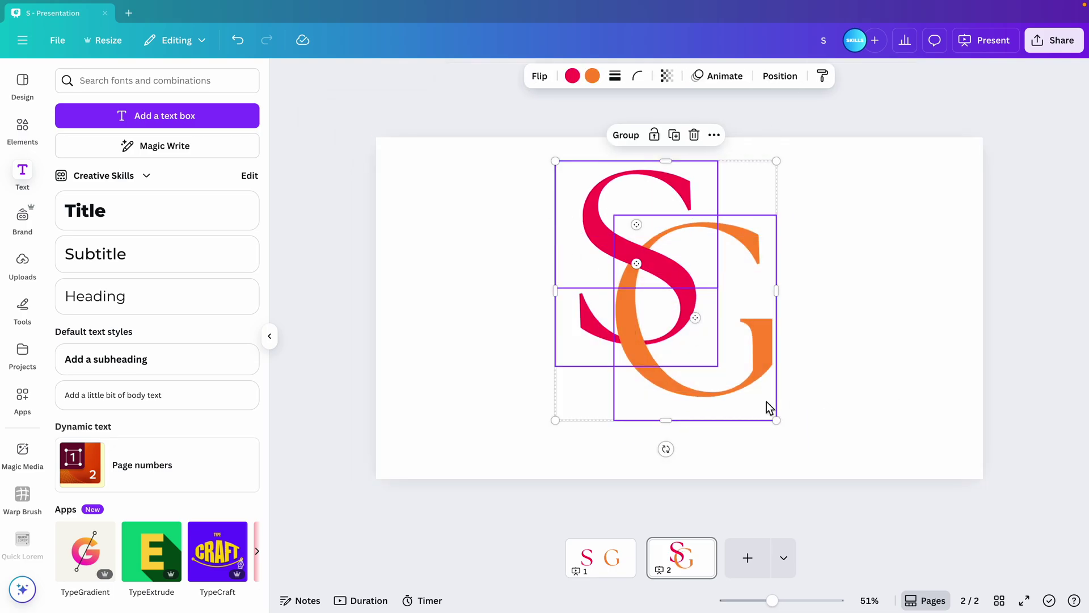
drag(776, 417, 803, 457)
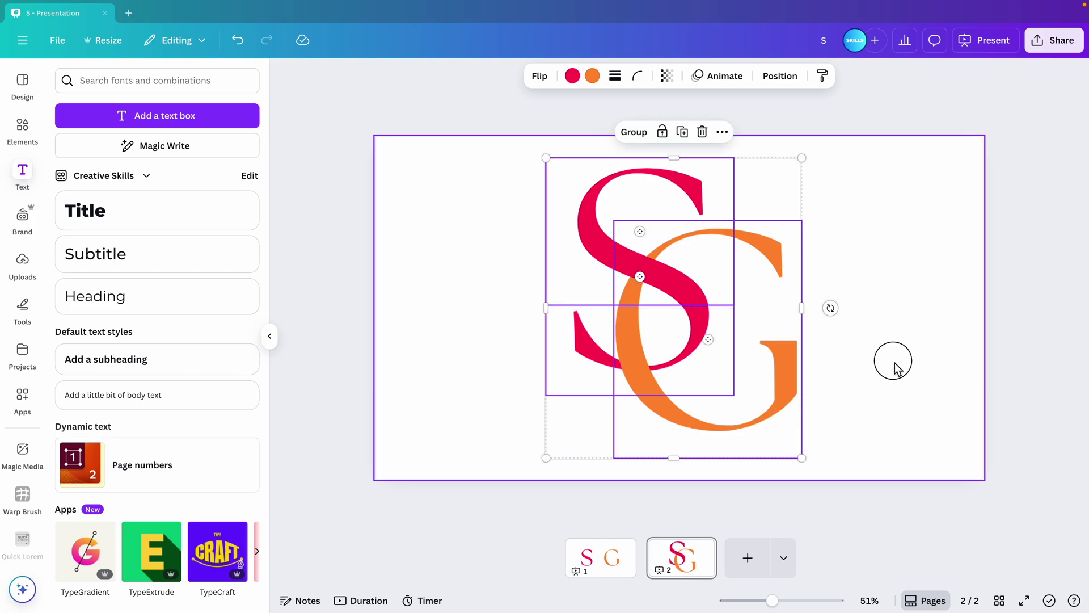
Make the page background black after trying orange, red and dark red
click(894, 366)
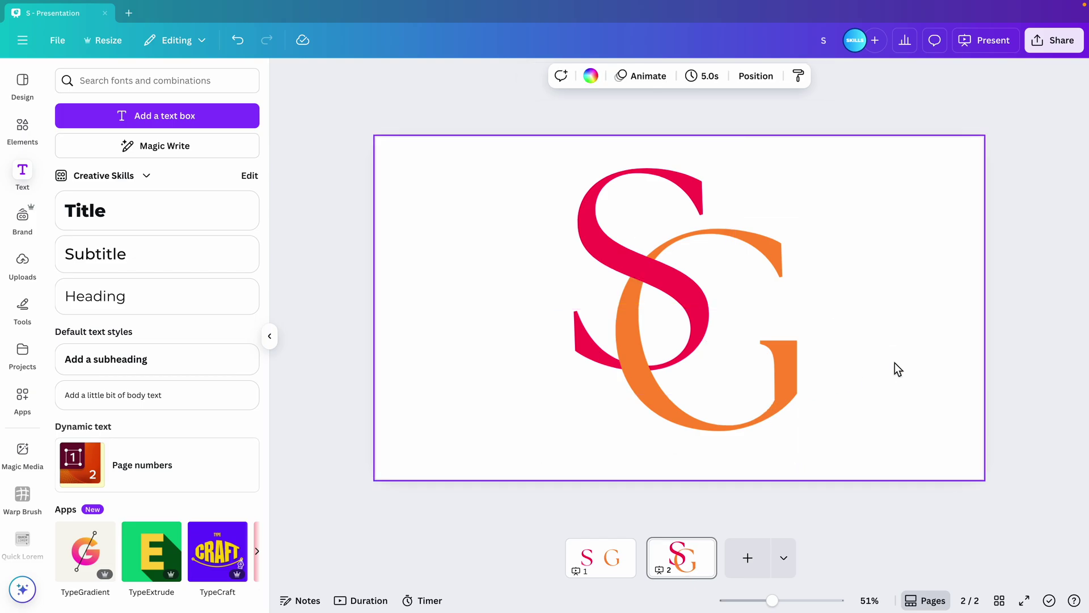
click(590, 76)
click(106, 430)
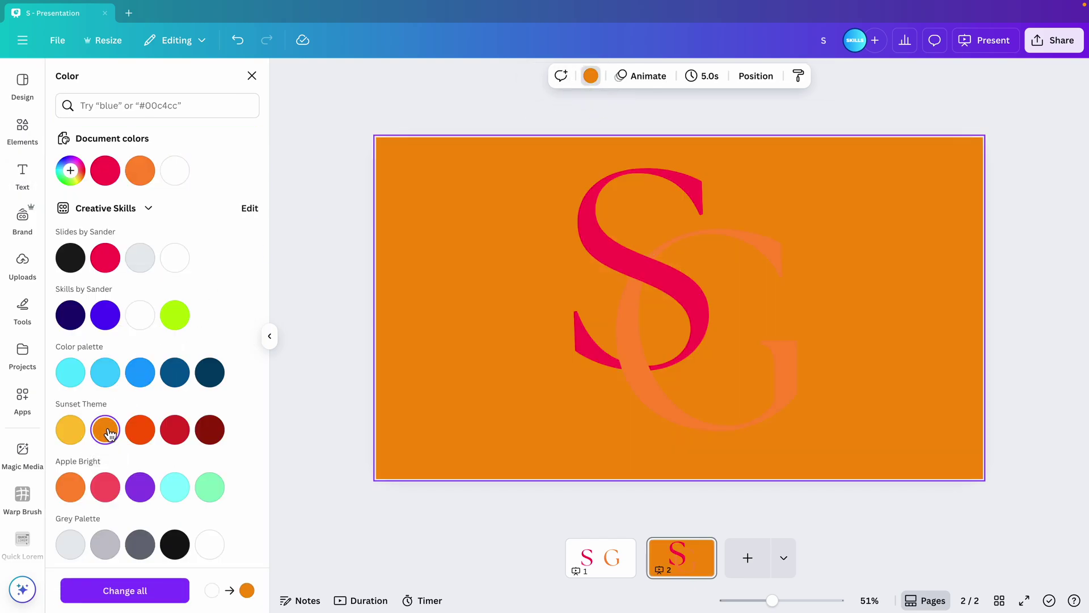
click(175, 429)
click(210, 430)
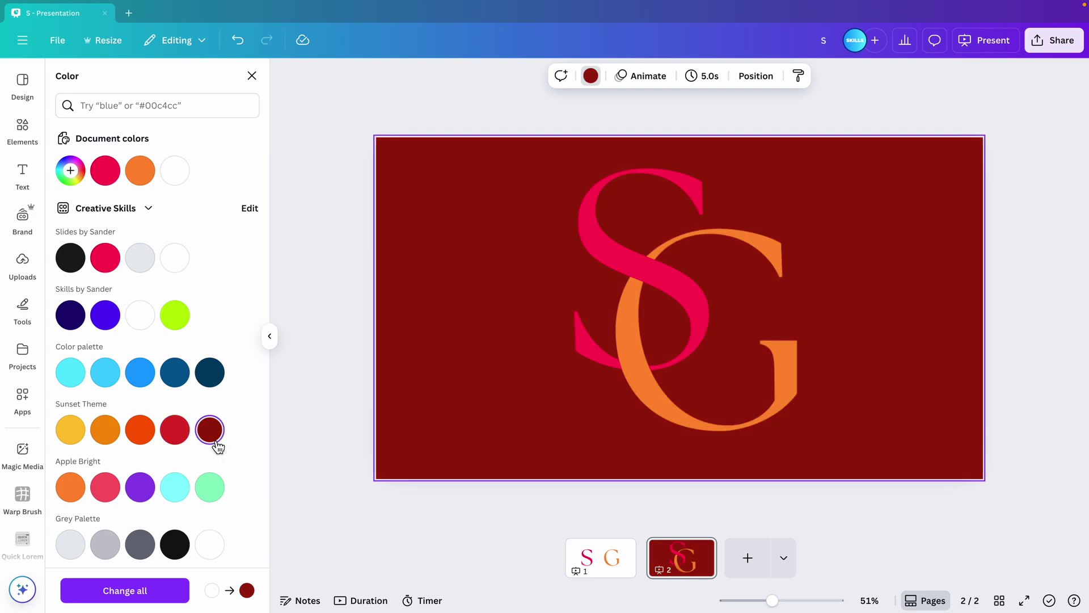
click(71, 260)
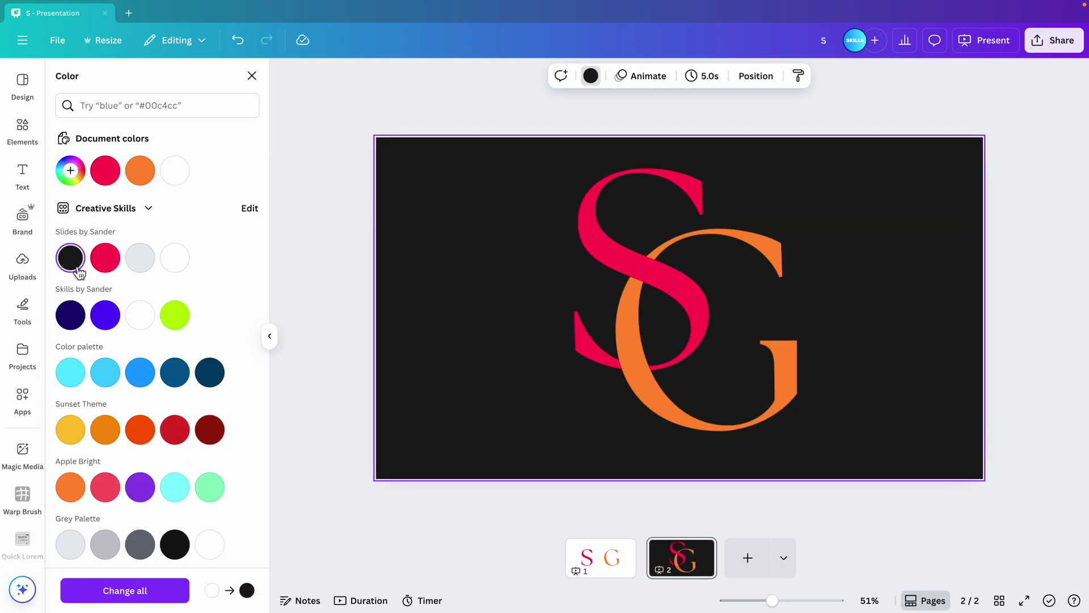
Experiment with orange and golden recolours of the S and G letters
click(622, 242)
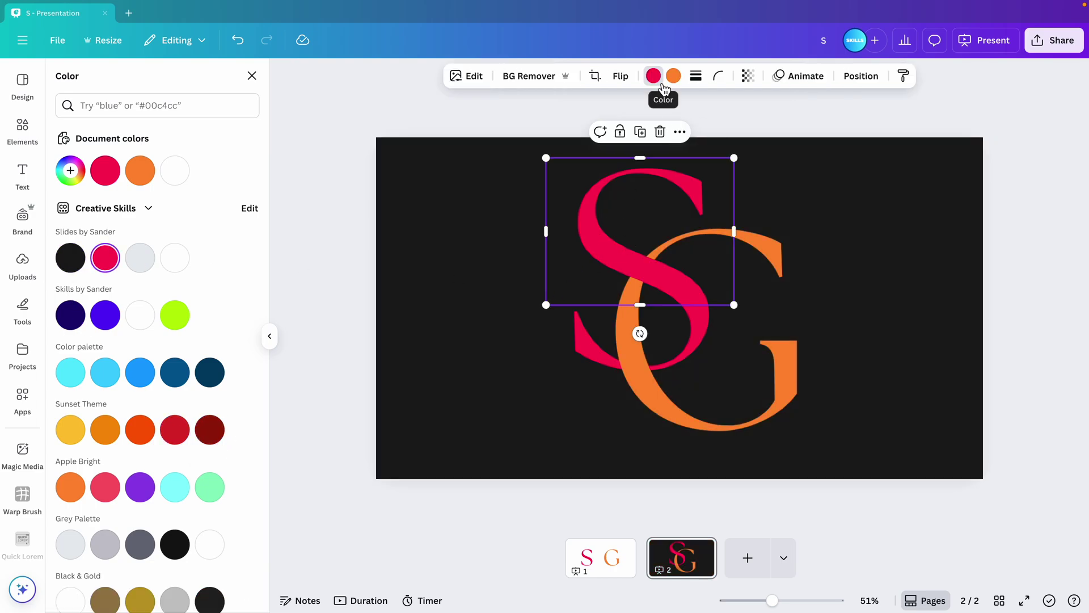
click(141, 171)
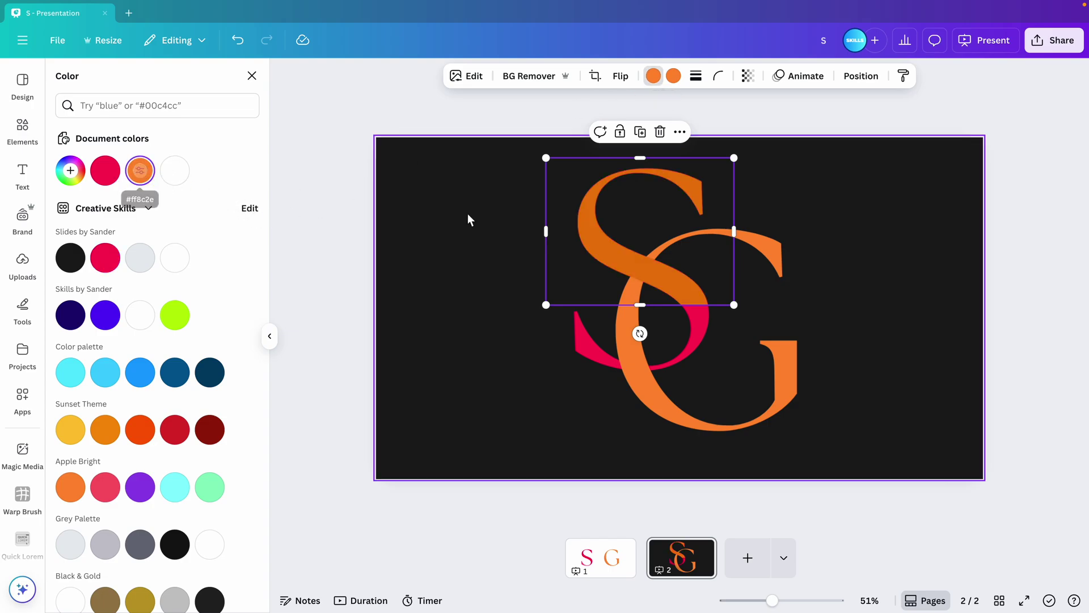
click(699, 327)
click(141, 171)
click(358, 291)
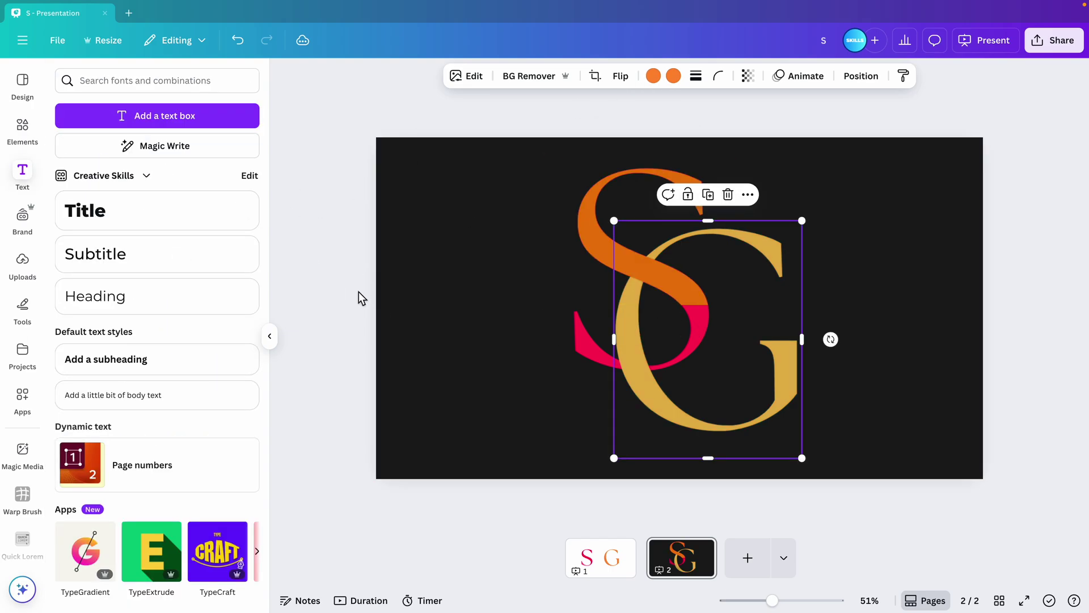
click(578, 345)
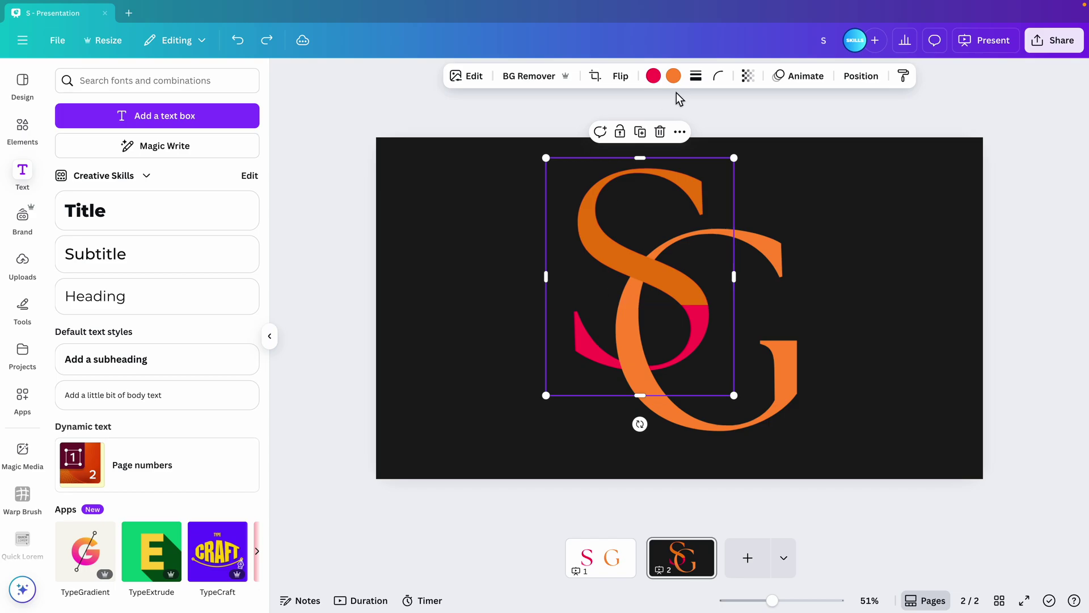
click(653, 76)
click(174, 171)
click(375, 278)
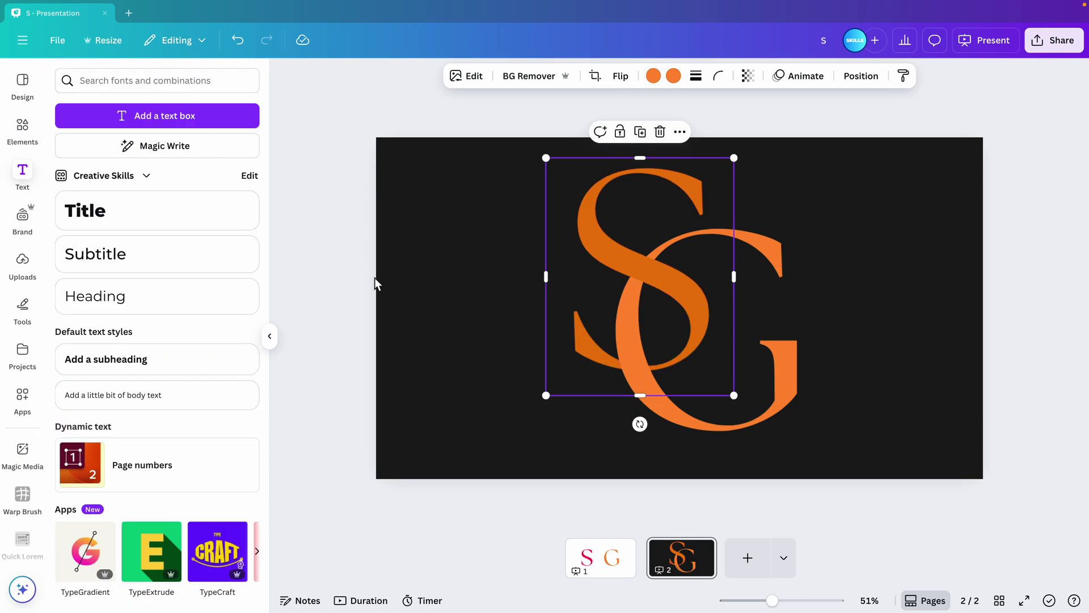
click(407, 335)
Undo the S recolour, browse download file types, and revert the background to white
key(ctrl+z)
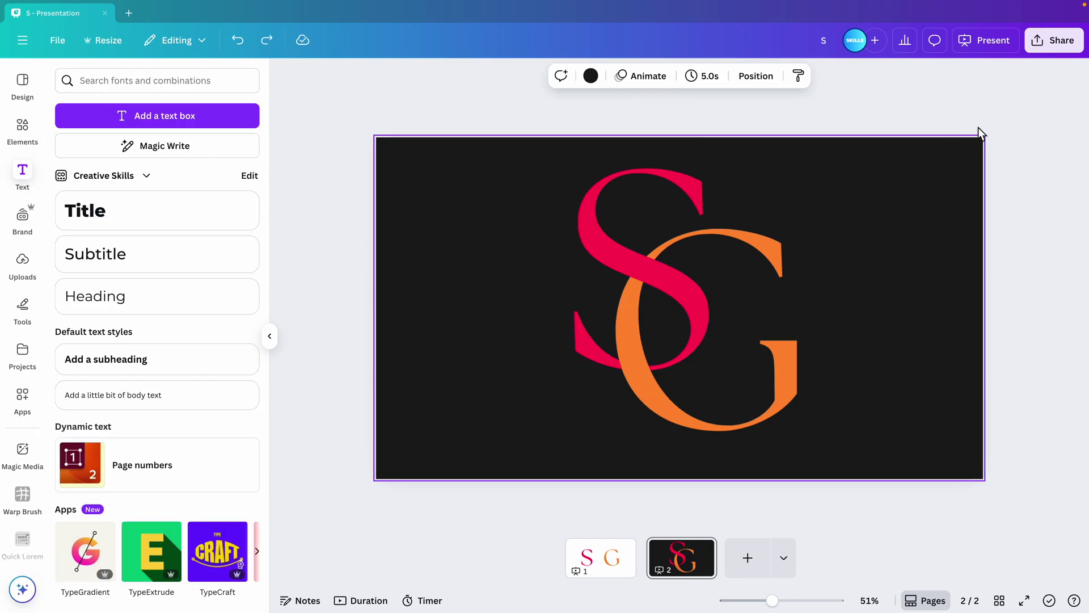
click(1052, 40)
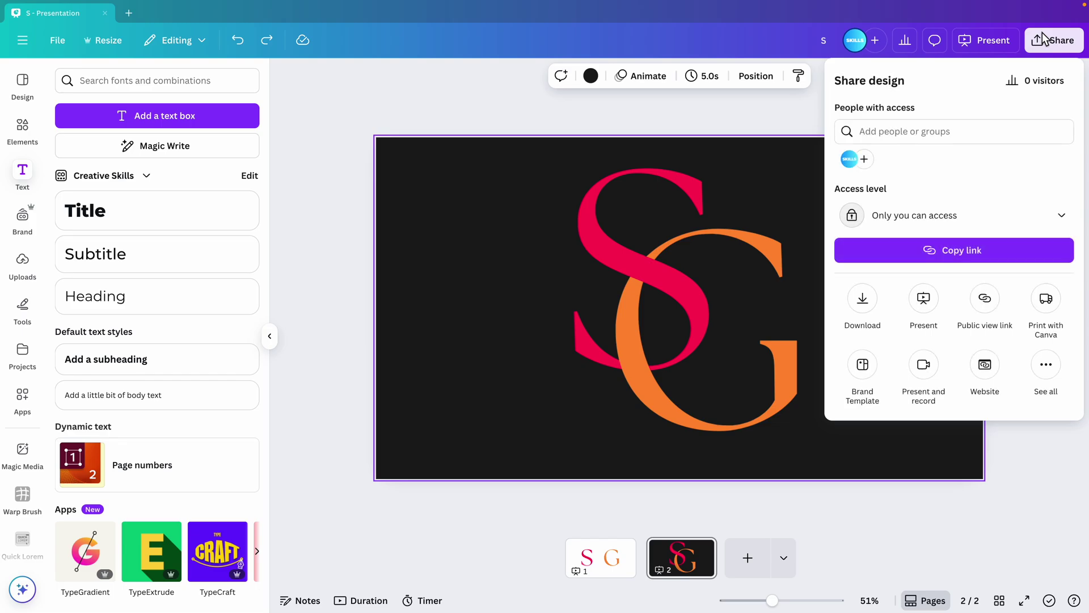
click(862, 299)
click(907, 129)
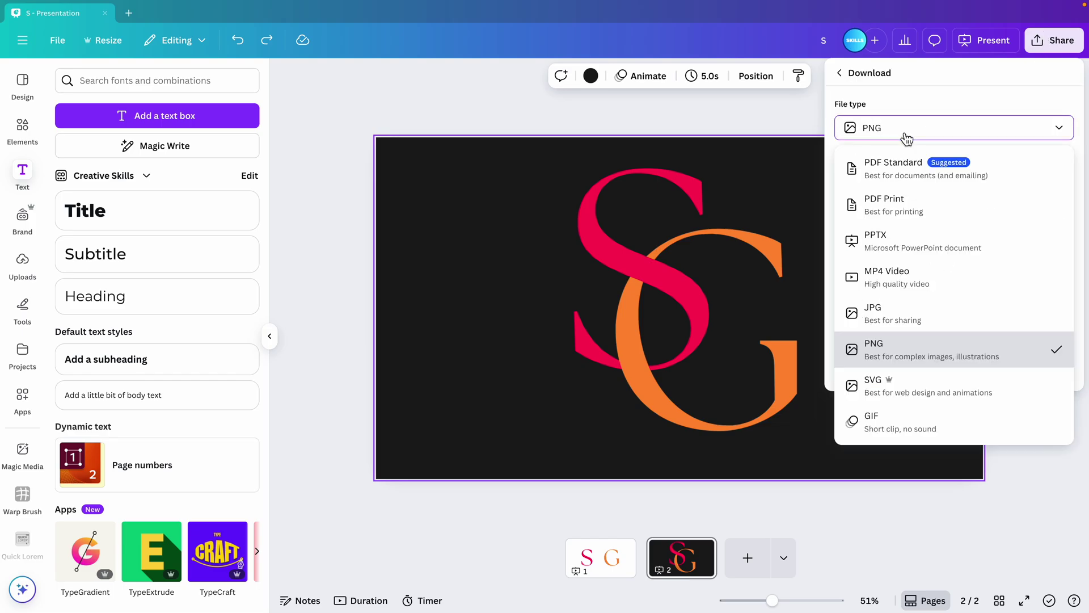
click(924, 419)
click(921, 384)
key(ctrl+z)
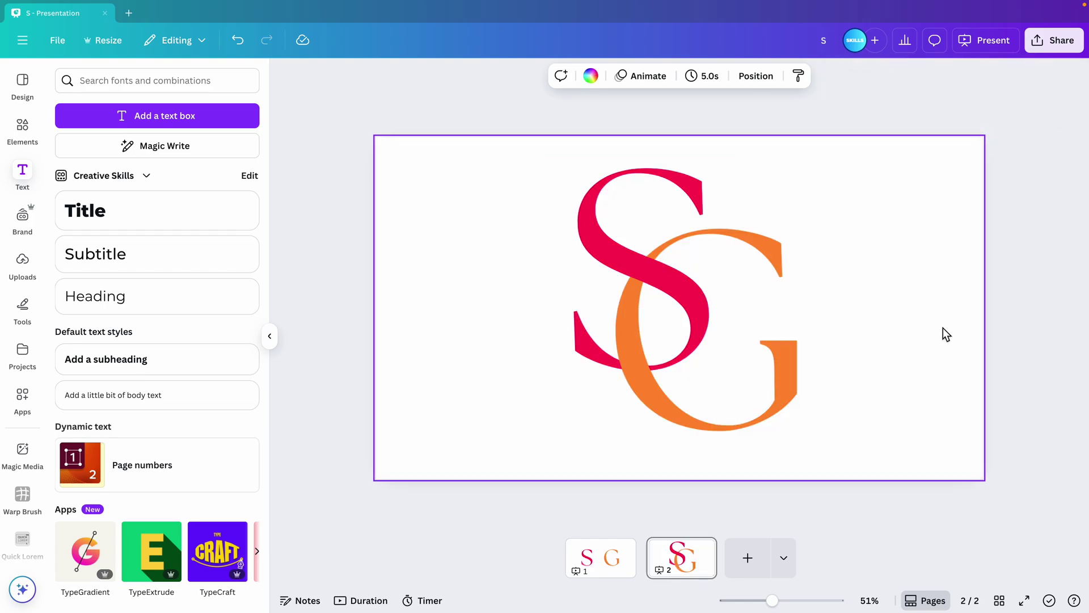
Search Elements for 'shadow leaves' and place a shrunken leaf shadow in the top-left corner
click(23, 130)
click(102, 81)
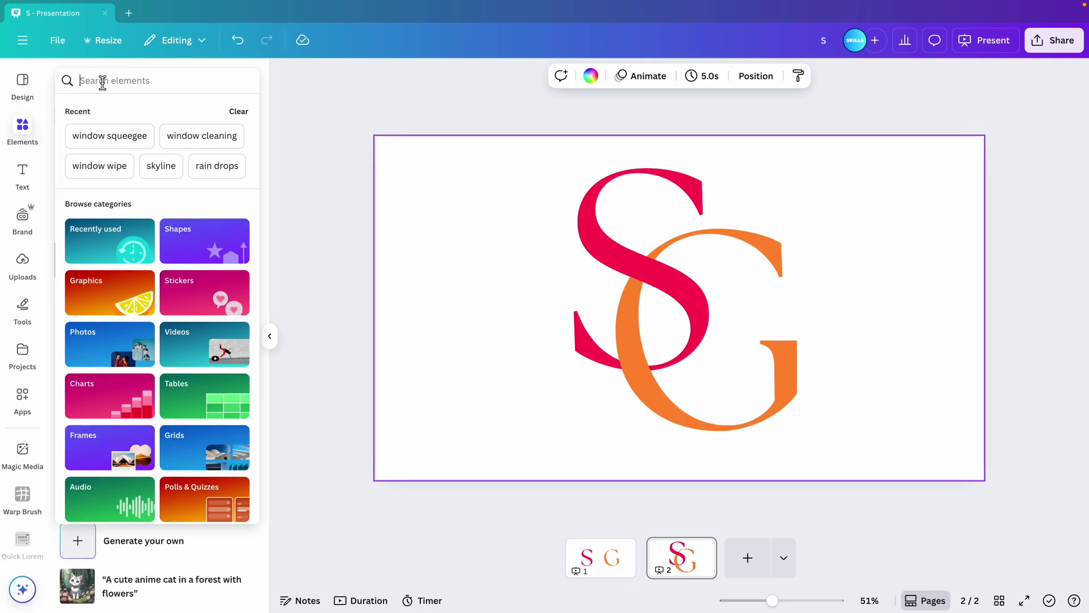
text(shadow leaves)
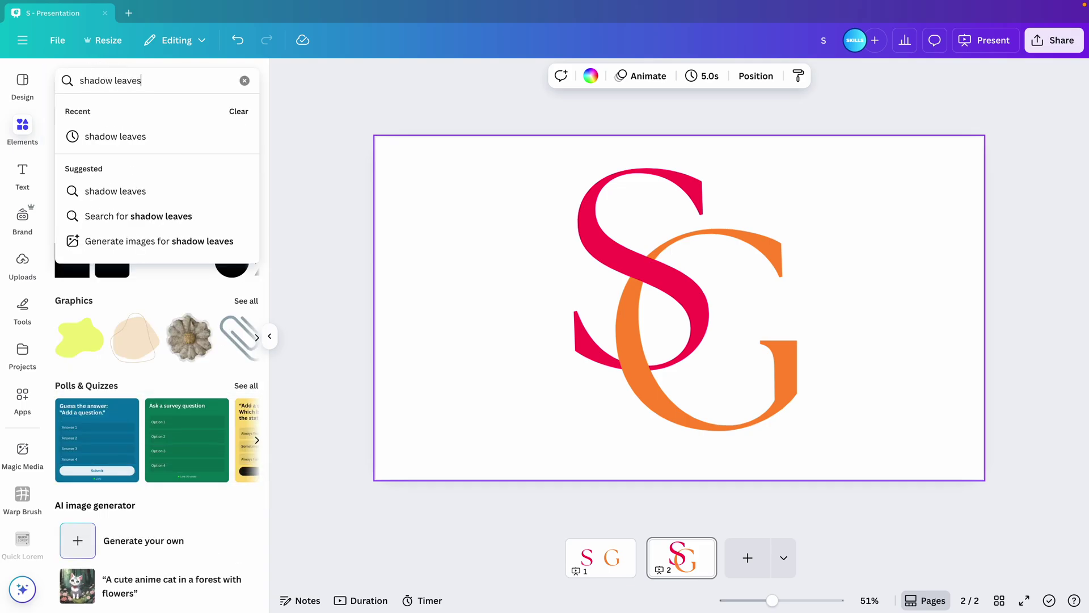
key(Return)
click(132, 212)
drag(587, 255, 416, 222)
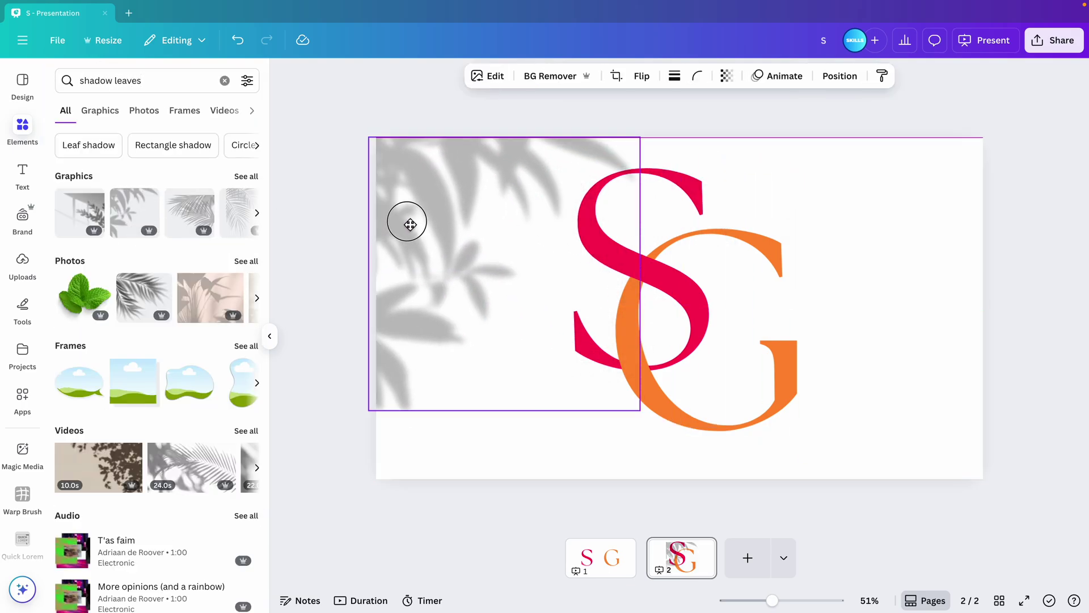
mouse_move(646, 410)
mouse_down()
mouse_move(574, 364)
mouse_move(587, 353)
mouse_up()
Add a palm-leaf shadow, shrunk into the bottom-right corner
click(247, 175)
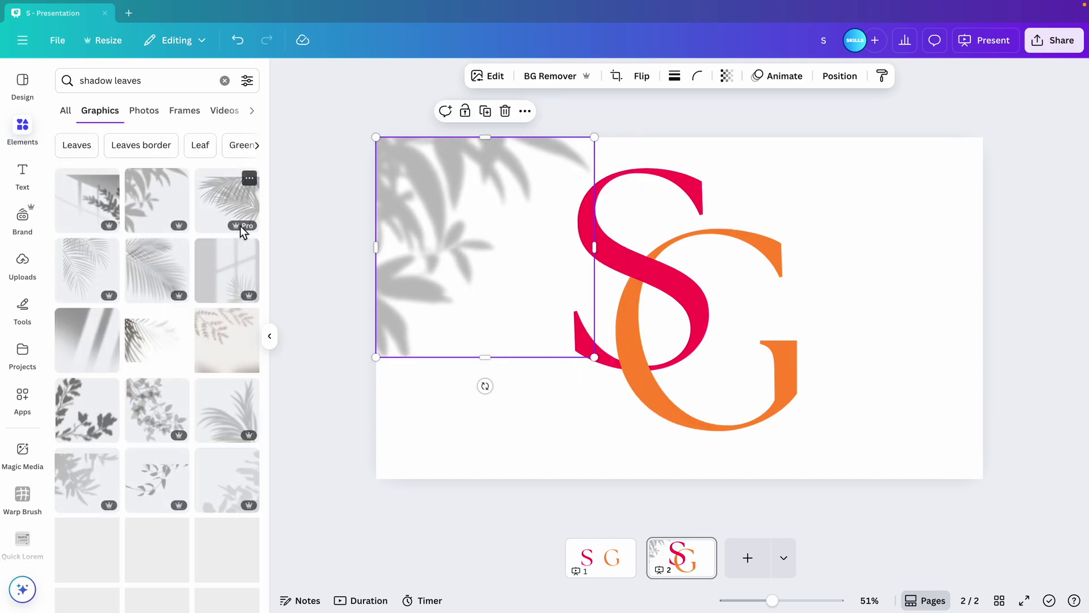
click(226, 409)
drag(757, 332, 905, 406)
drag(729, 207, 751, 237)
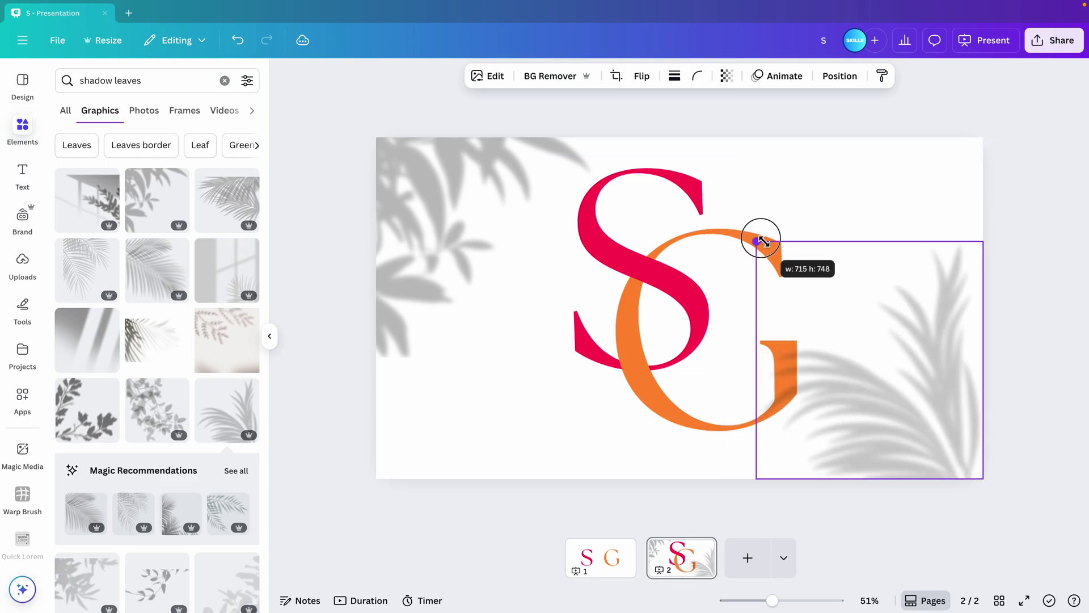
click(502, 400)
click(537, 460)
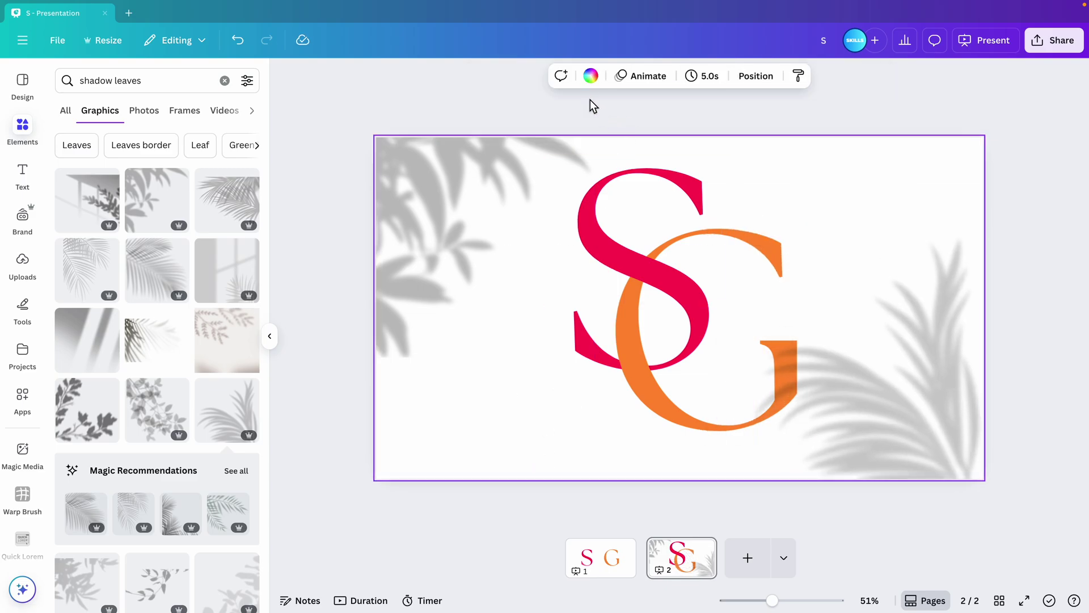
Set the page background to the light pink swatch from the Pastel Blonde palette
click(591, 76)
text(paste)
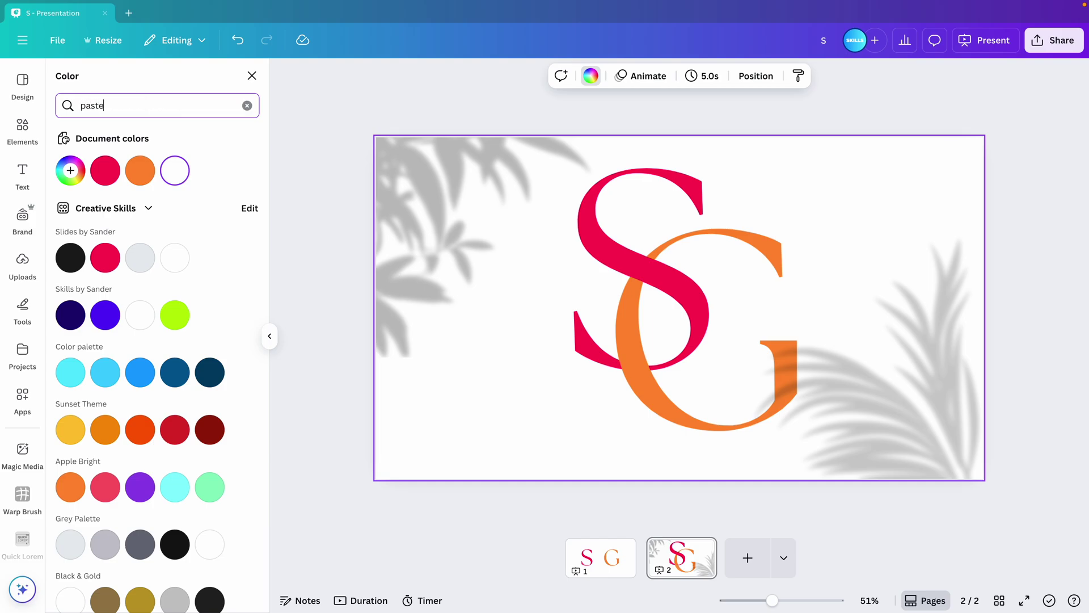
text(l)
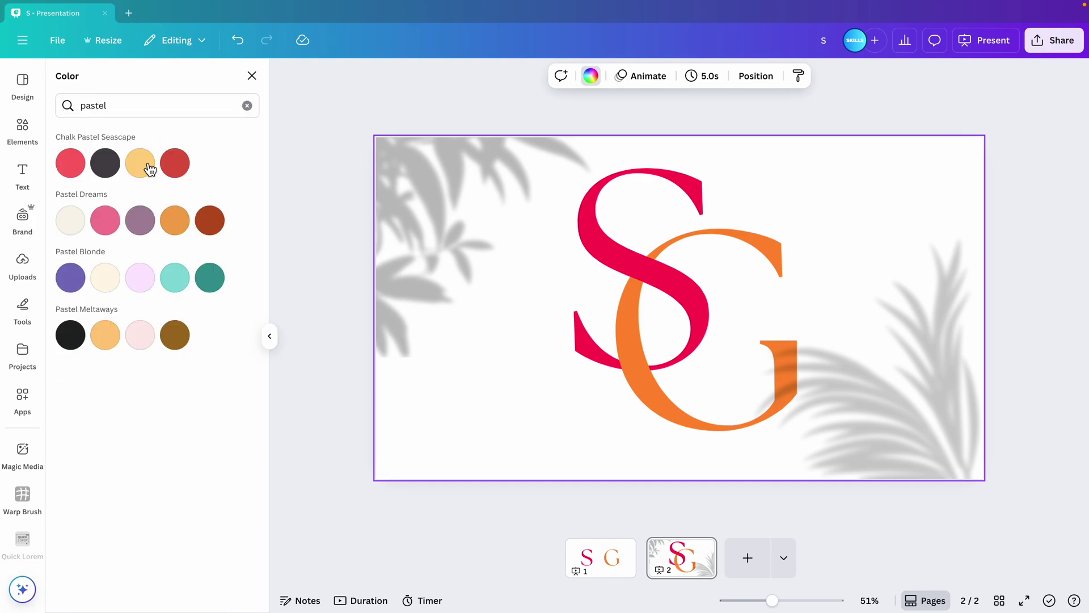
click(140, 277)
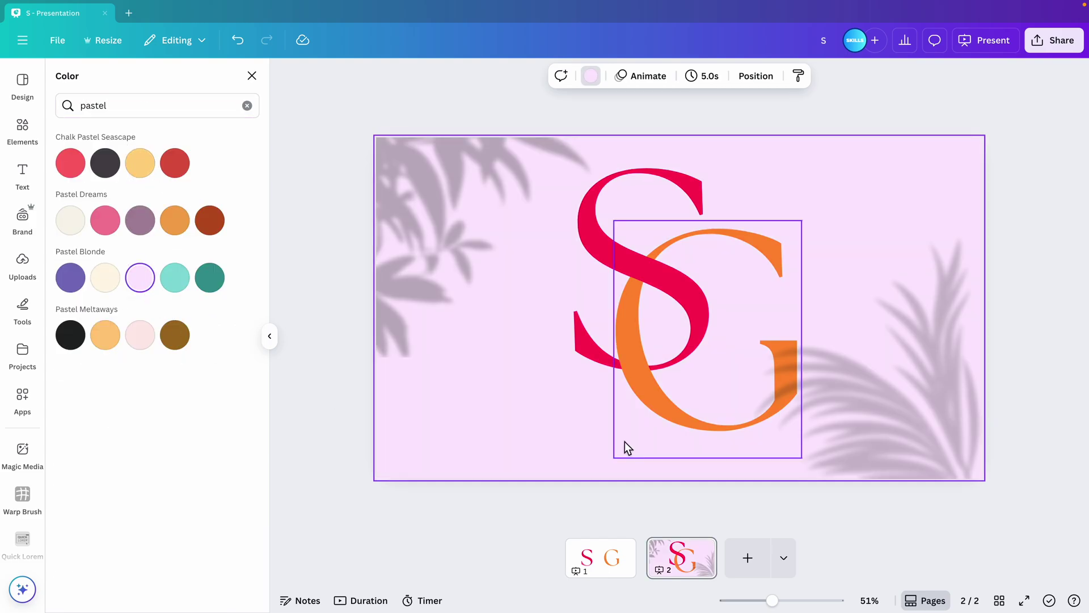
click(1034, 288)
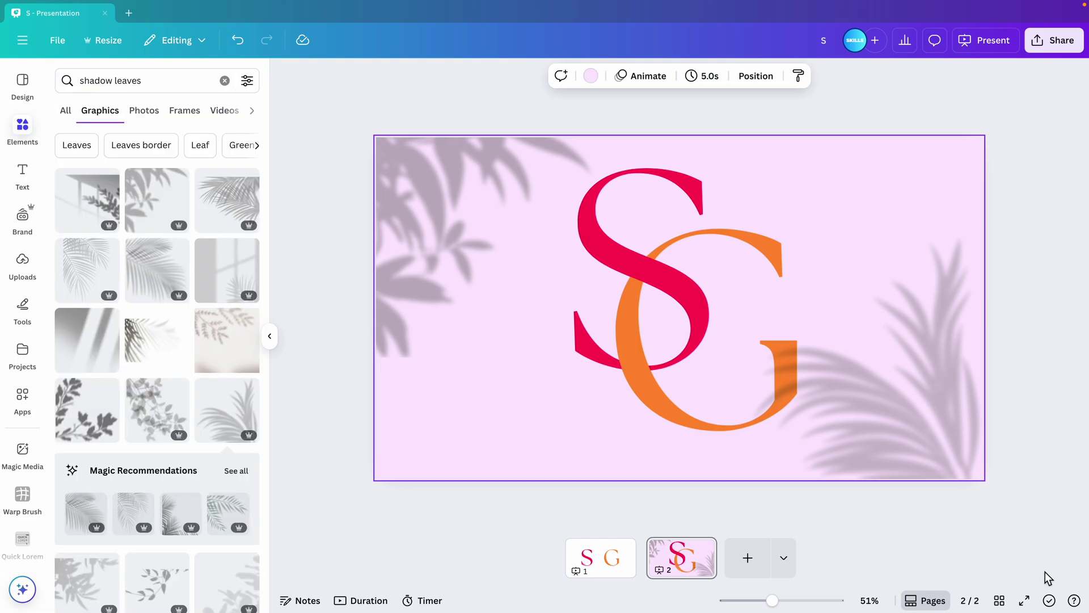